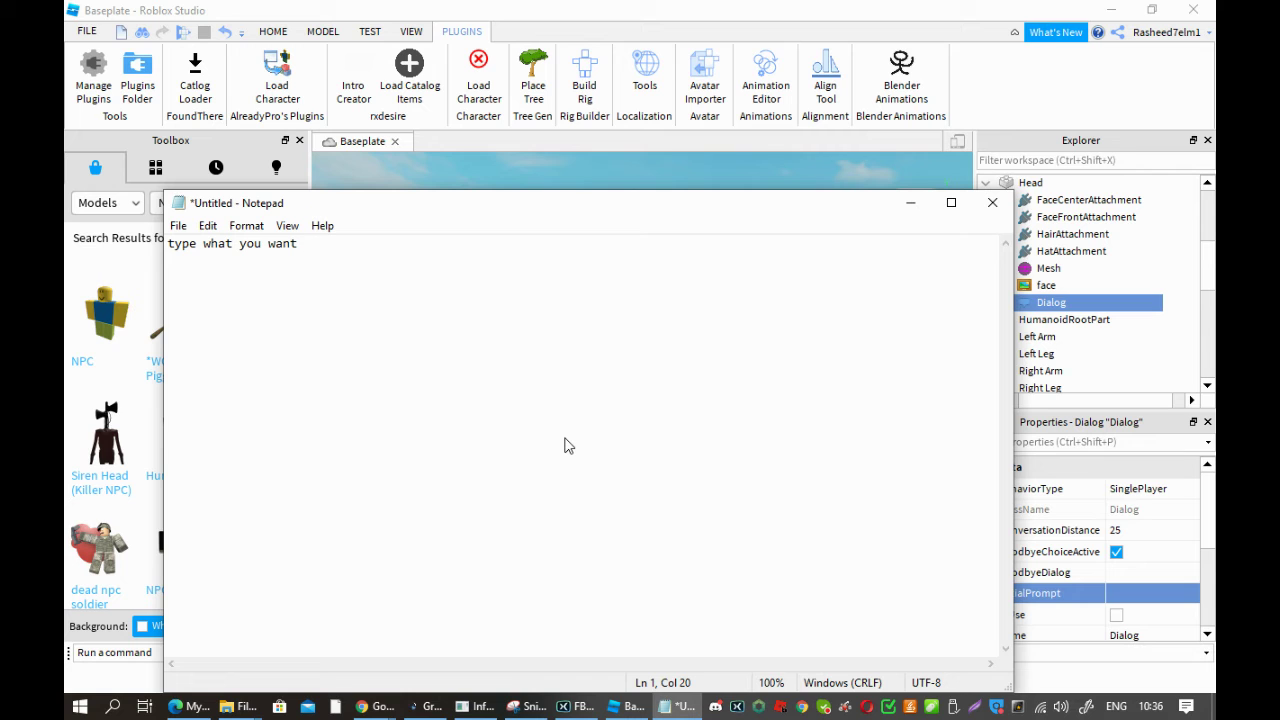
Extend the Notepad note after "type what you want" with "your character/npc to sa", correcting the typos
text(yuor character/noc)
key(ctrl+Left)
key(BackSpace)
key(BackSpace)
text(ou)
key(Right)
key(Right)
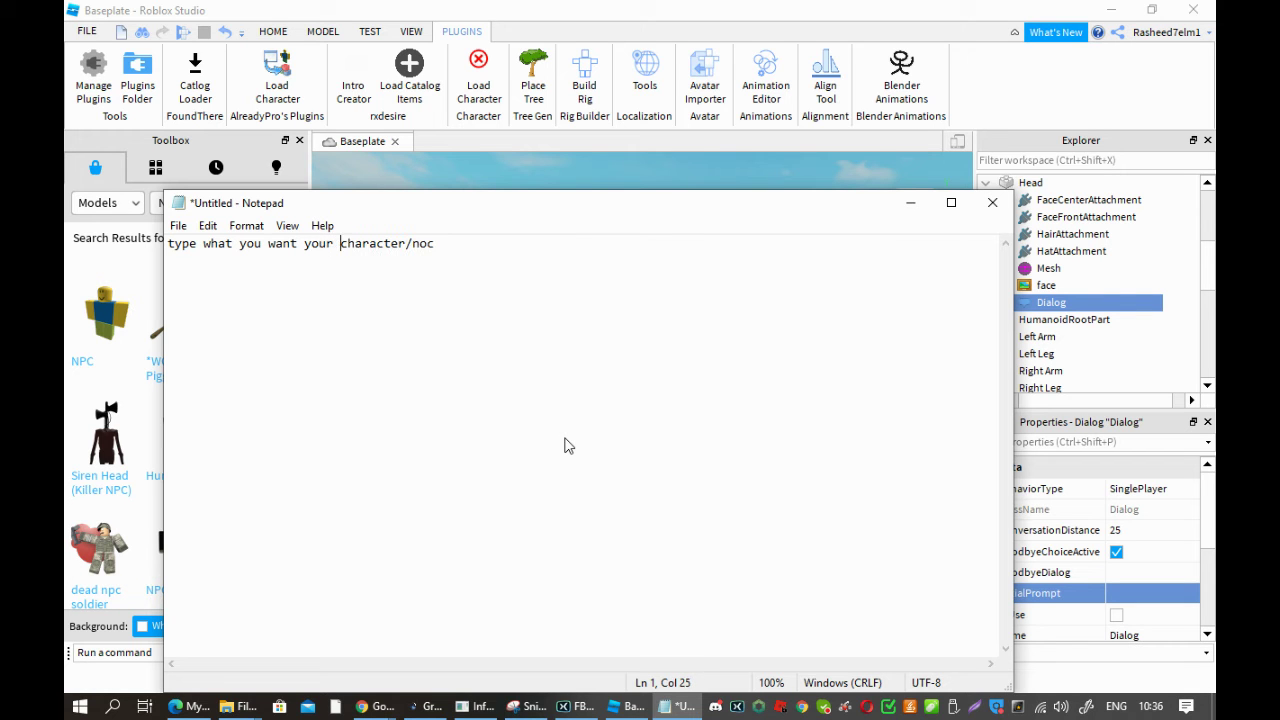
key(BackSpace)
key(BackSpace)
text(pc to sa)
Return to Roblox Studio and set the Dialog's InitialPrompt to "Hello"
click(910, 203)
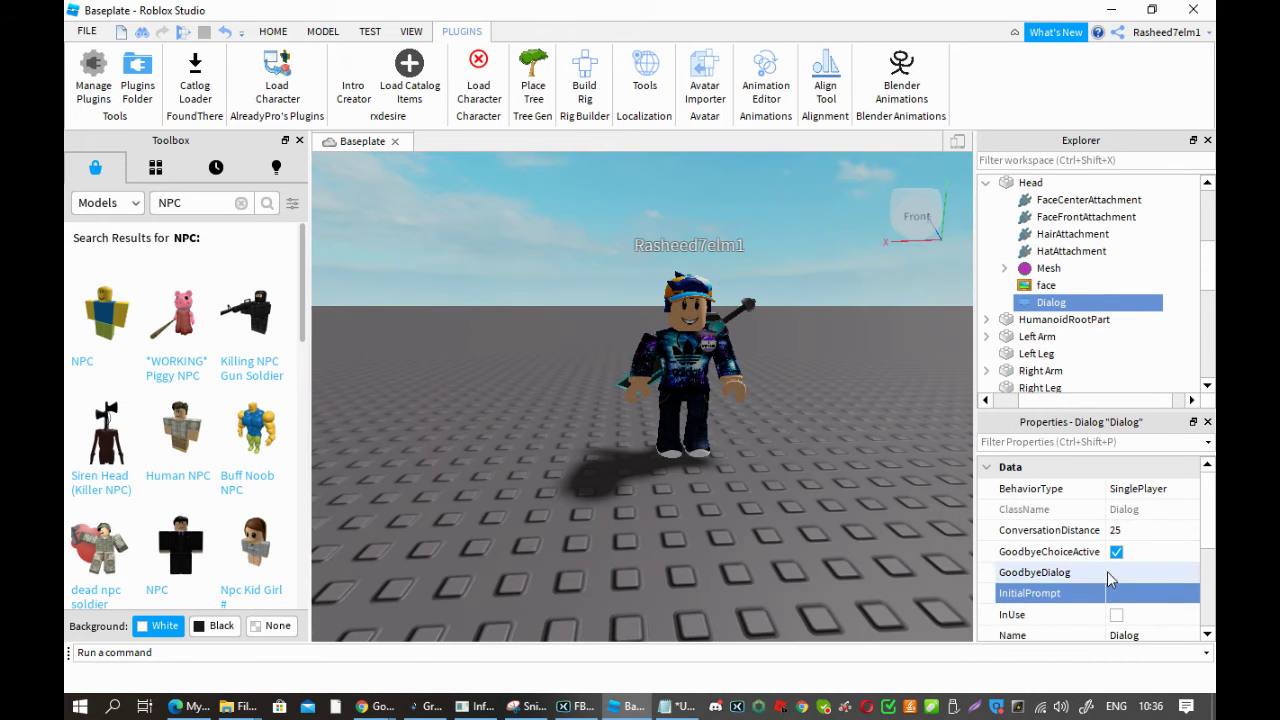
click(1113, 594)
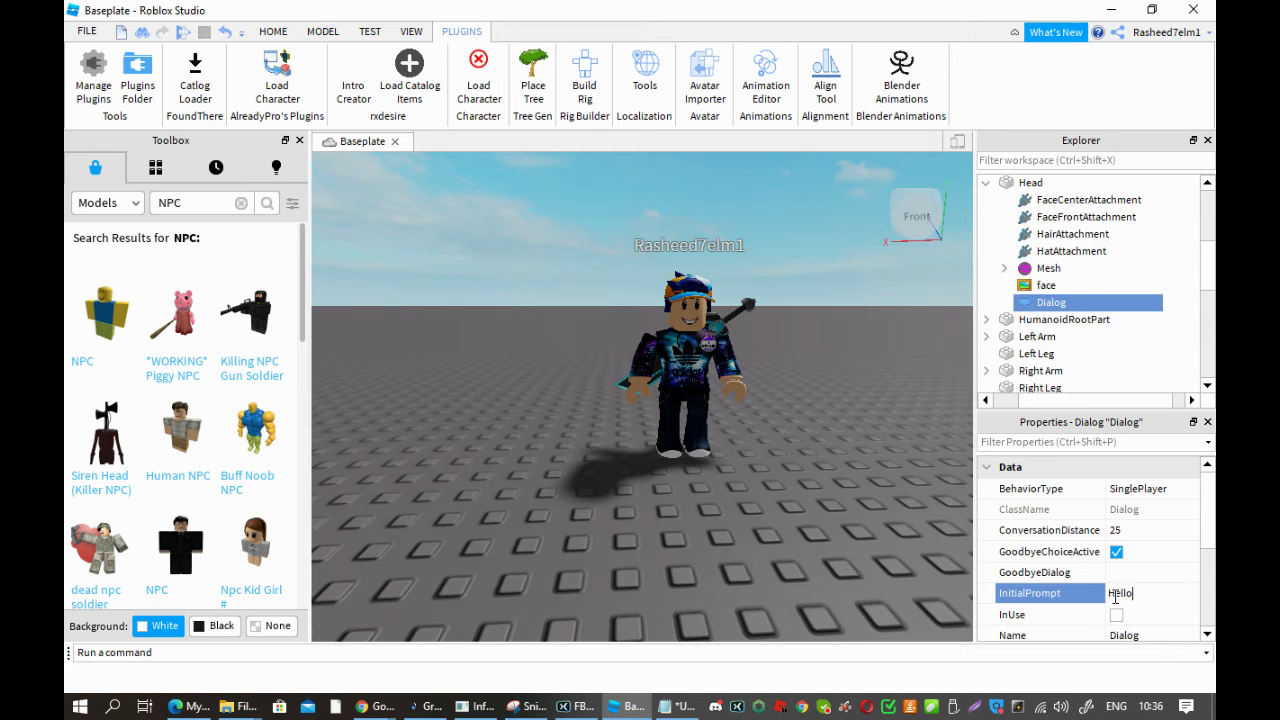
key(Return)
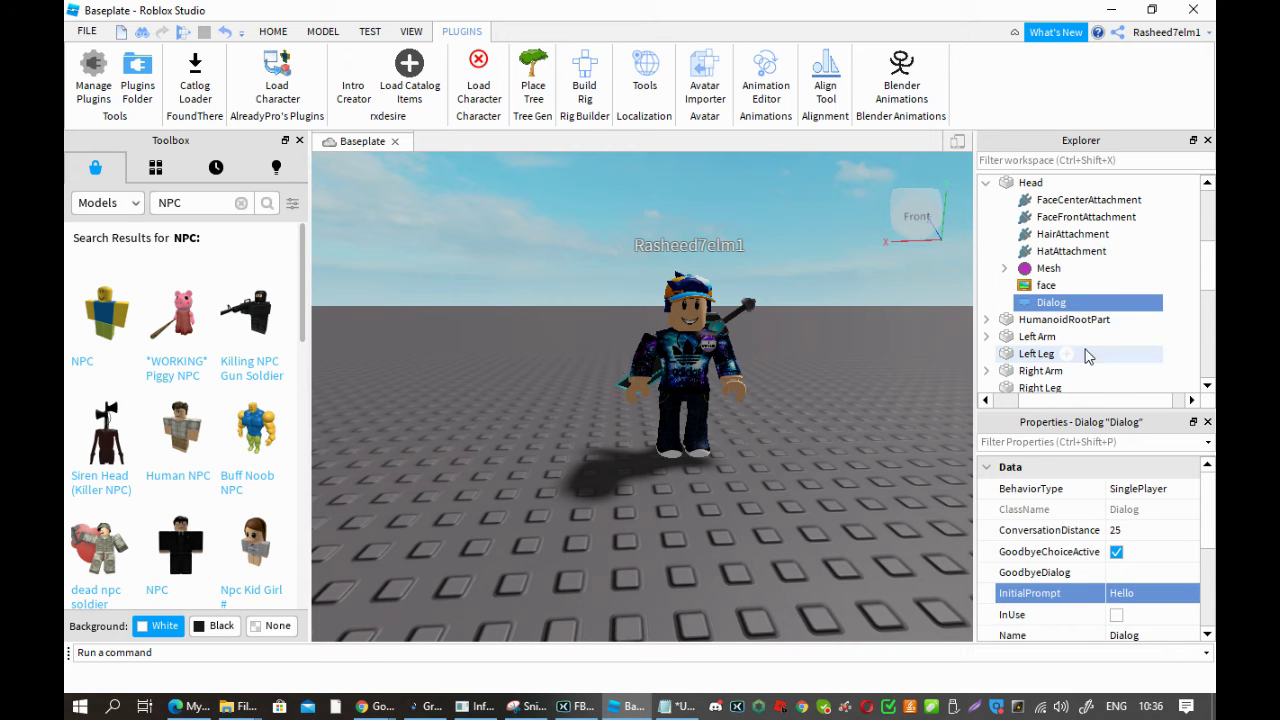
Insert a DialogChoice object into the Dialog under the character's Head
click(1078, 302)
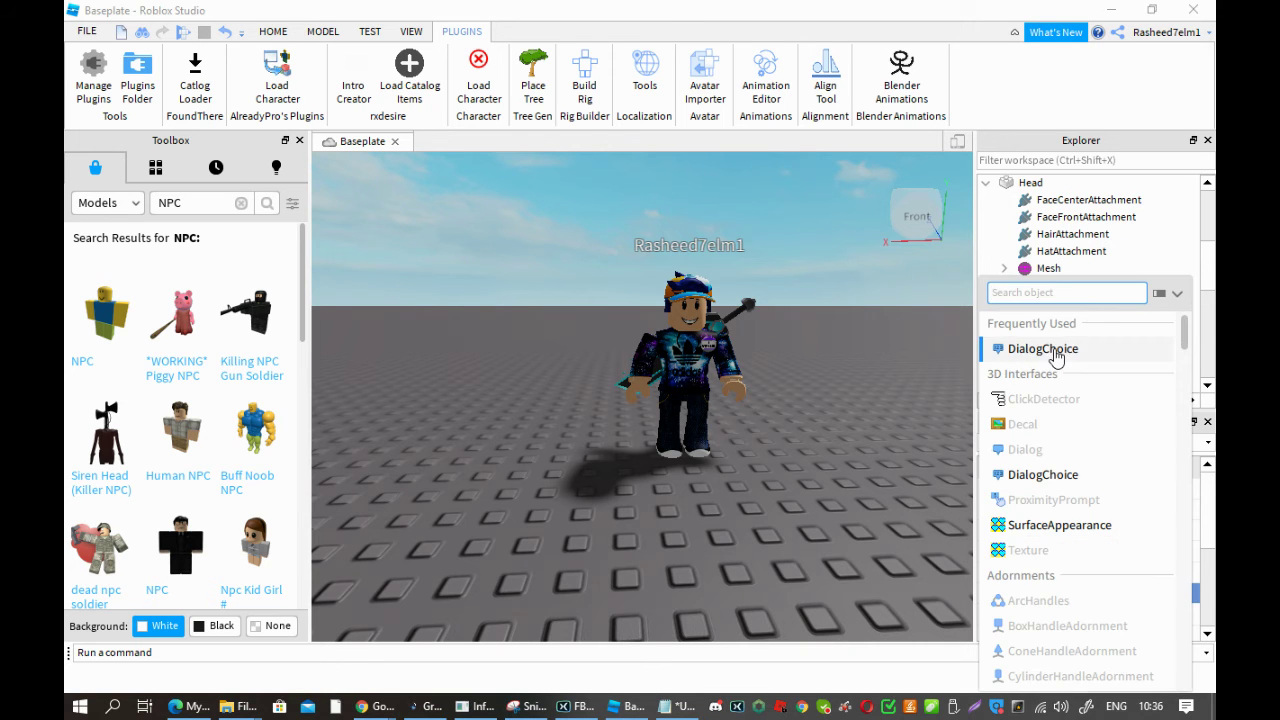
click(1045, 348)
Switch to Notepad and replace the note with "click dialog choice"
click(677, 706)
key(ctrl+a)
key(BackSpace)
text(click di)
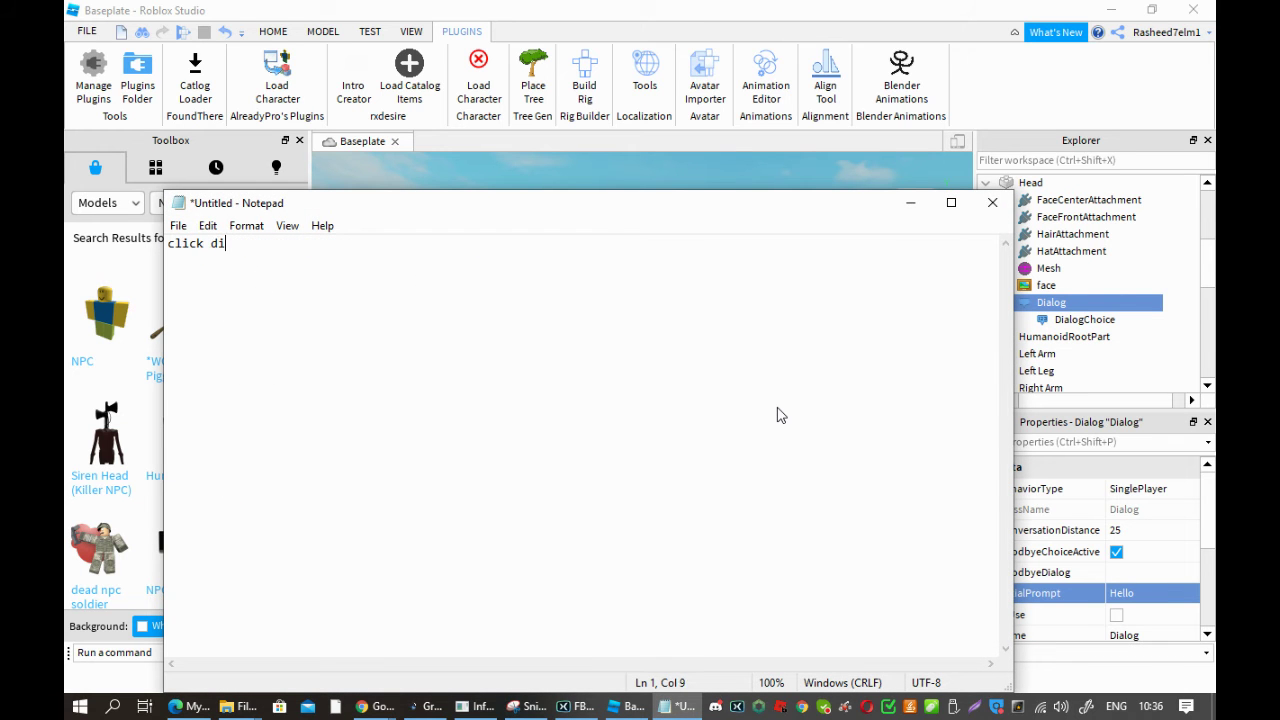
text(alog choices)
key(BackSpace)
key(BackSpace)
key(BackSpace)
key(BackSpace)
text(ice)
Replace the Notepad text with "wait nvm"
key(ctrl+a)
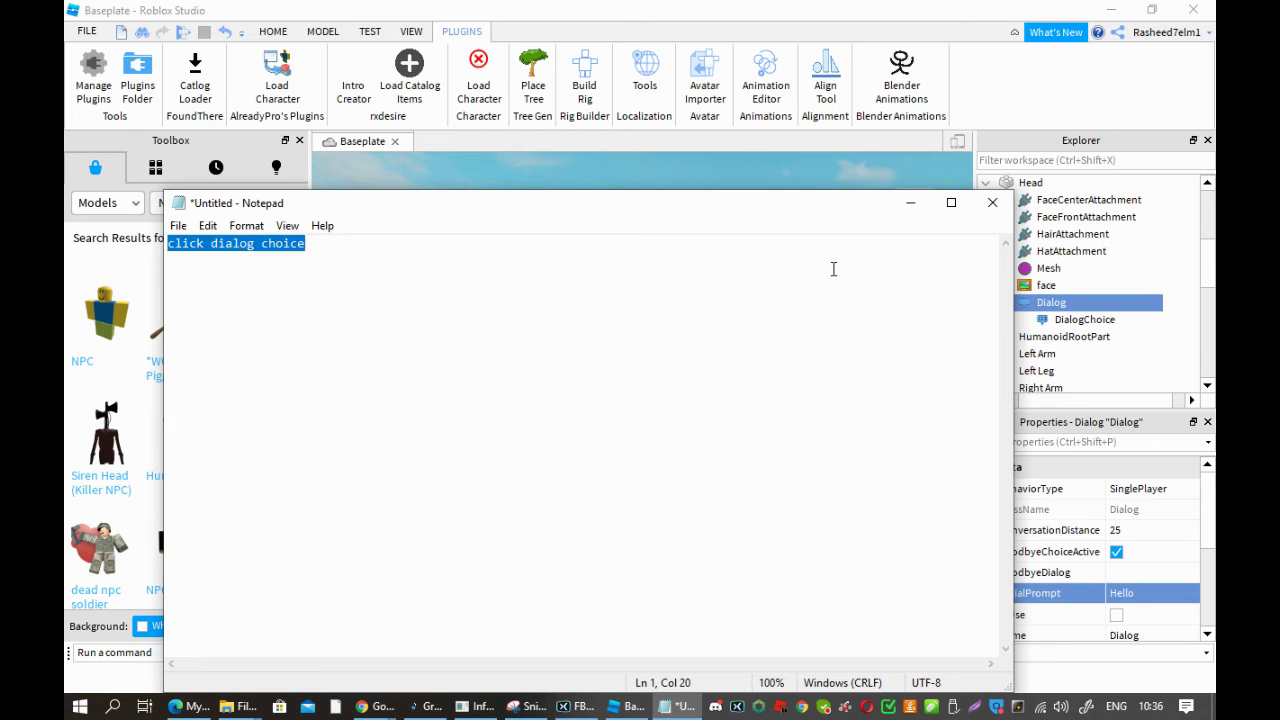
text(wait nco)
key(BackSpace)
key(BackSpace)
text(vm)
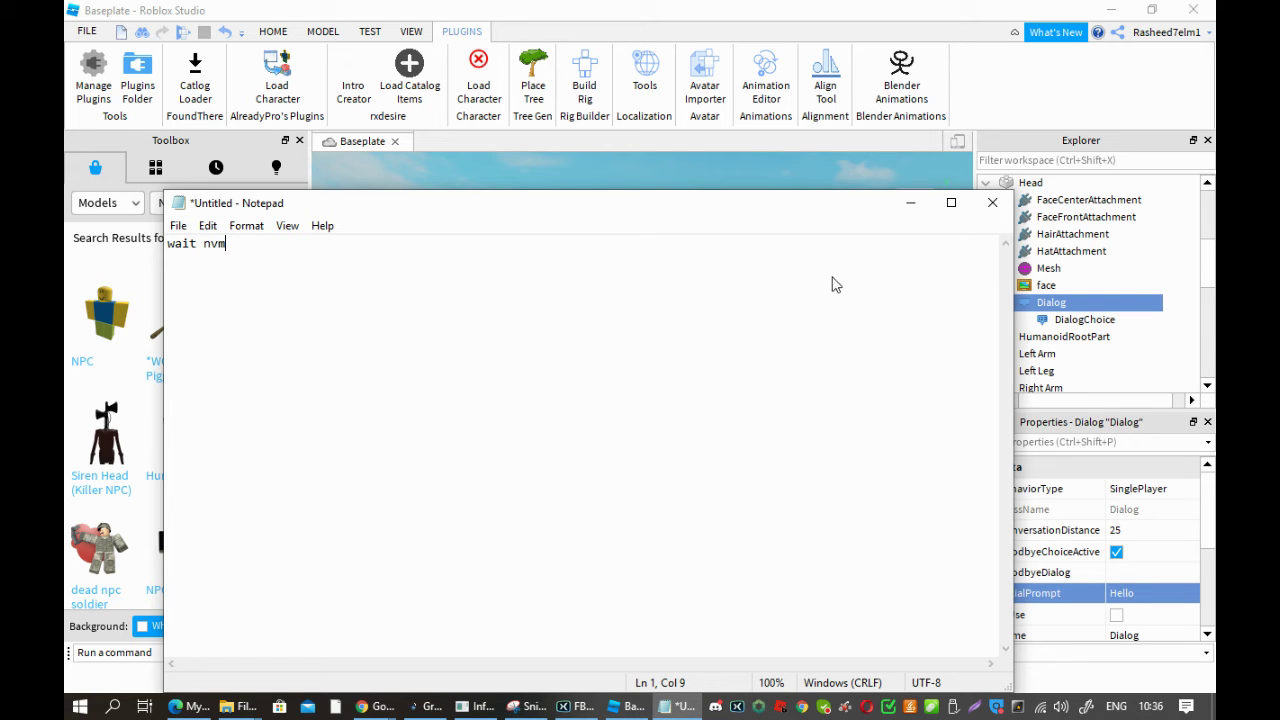
Delete the DialogChoice from the Dialog in Roblox Studio and select the Dialog again
click(1137, 320)
click(1180, 290)
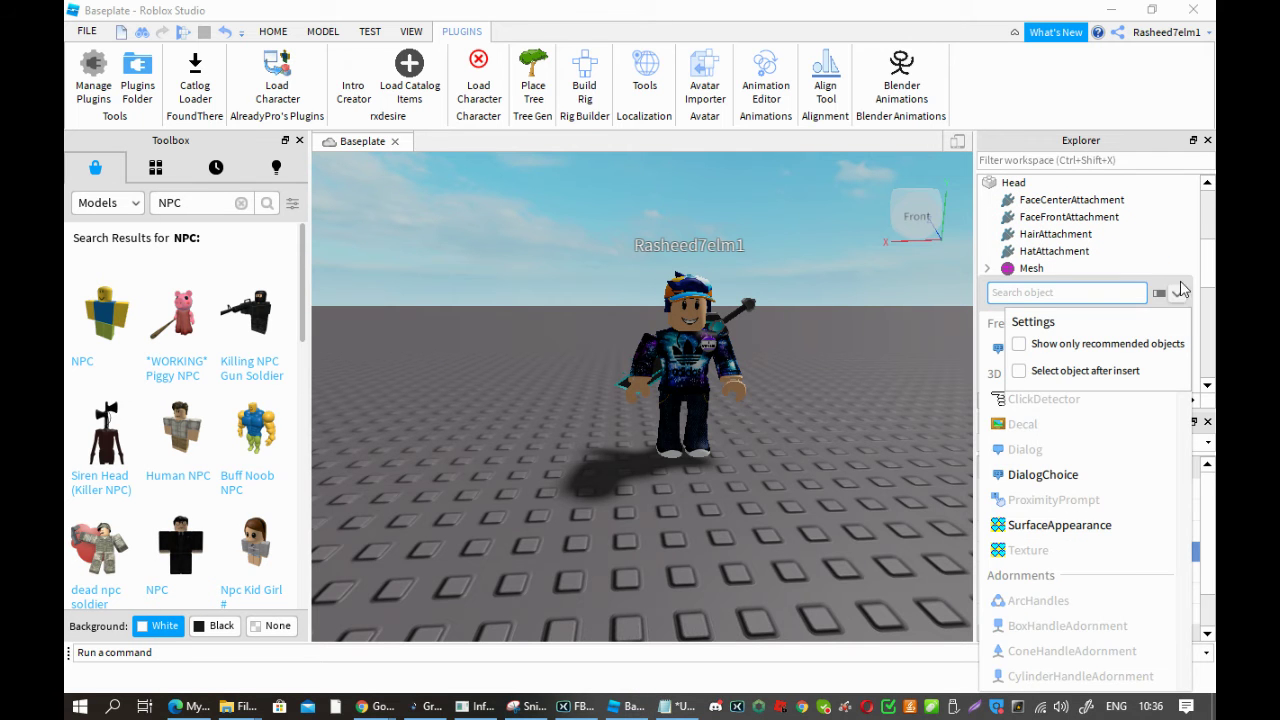
key(Escape)
click(1134, 321)
key(Delete)
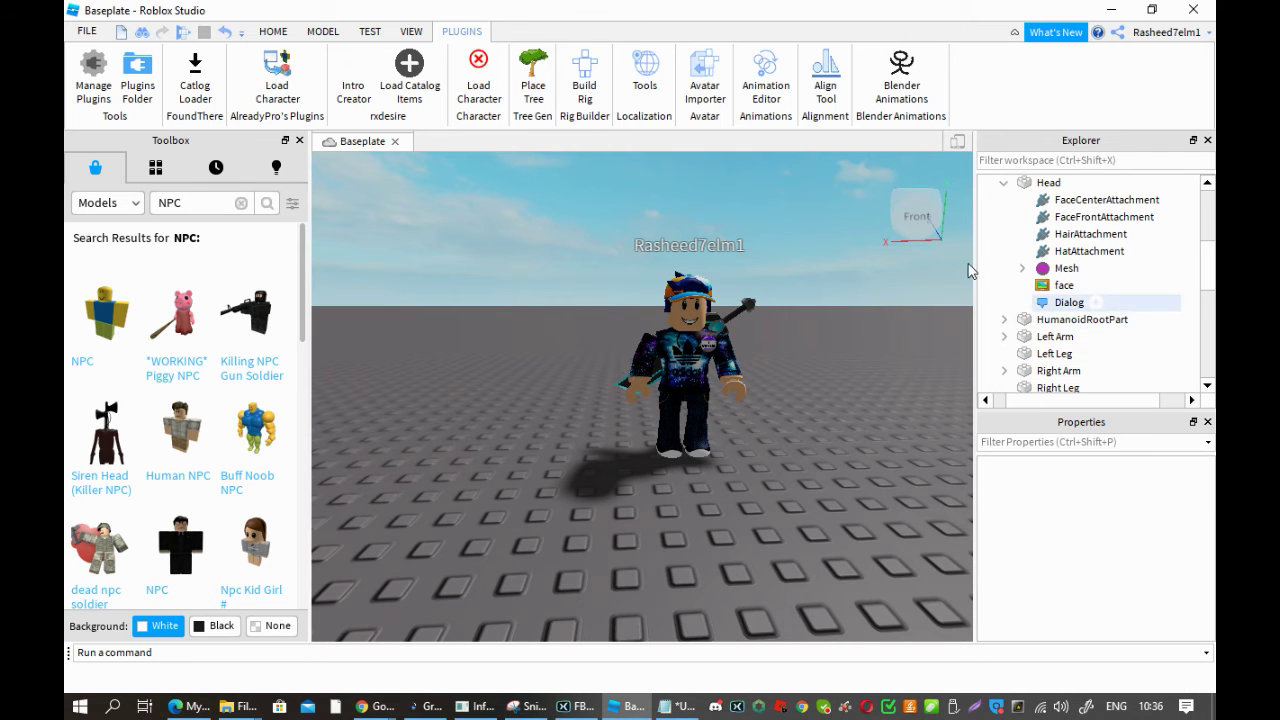
click(1072, 302)
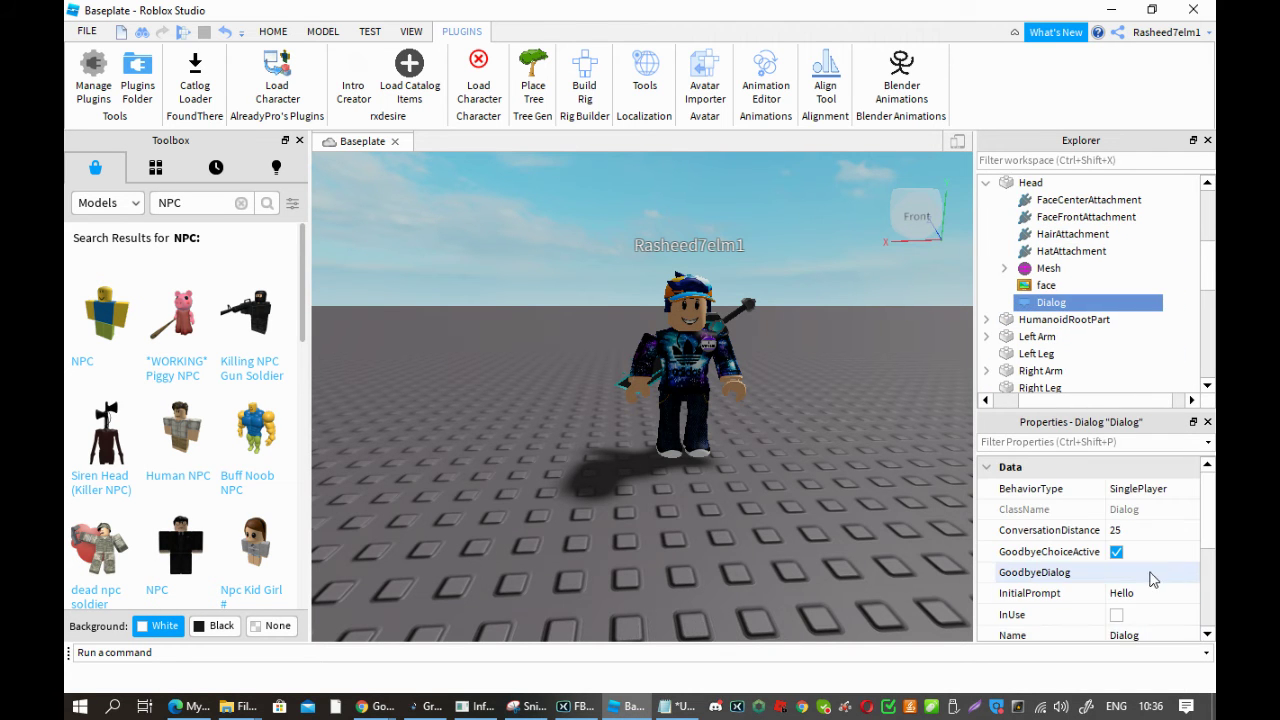
Switch to Notepad and replace the note with "But when you go in the game"
click(664, 711)
key(ctrl+a)
key(BackSpace)
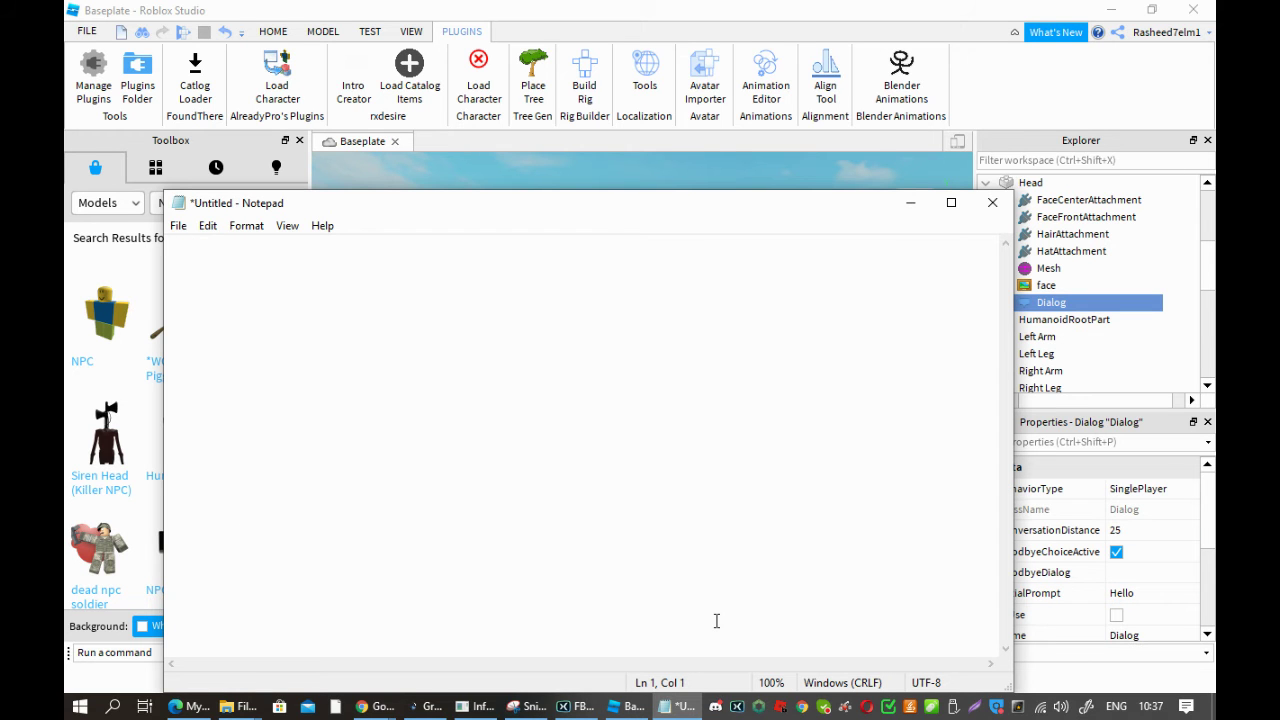
text(But when you go in the game)
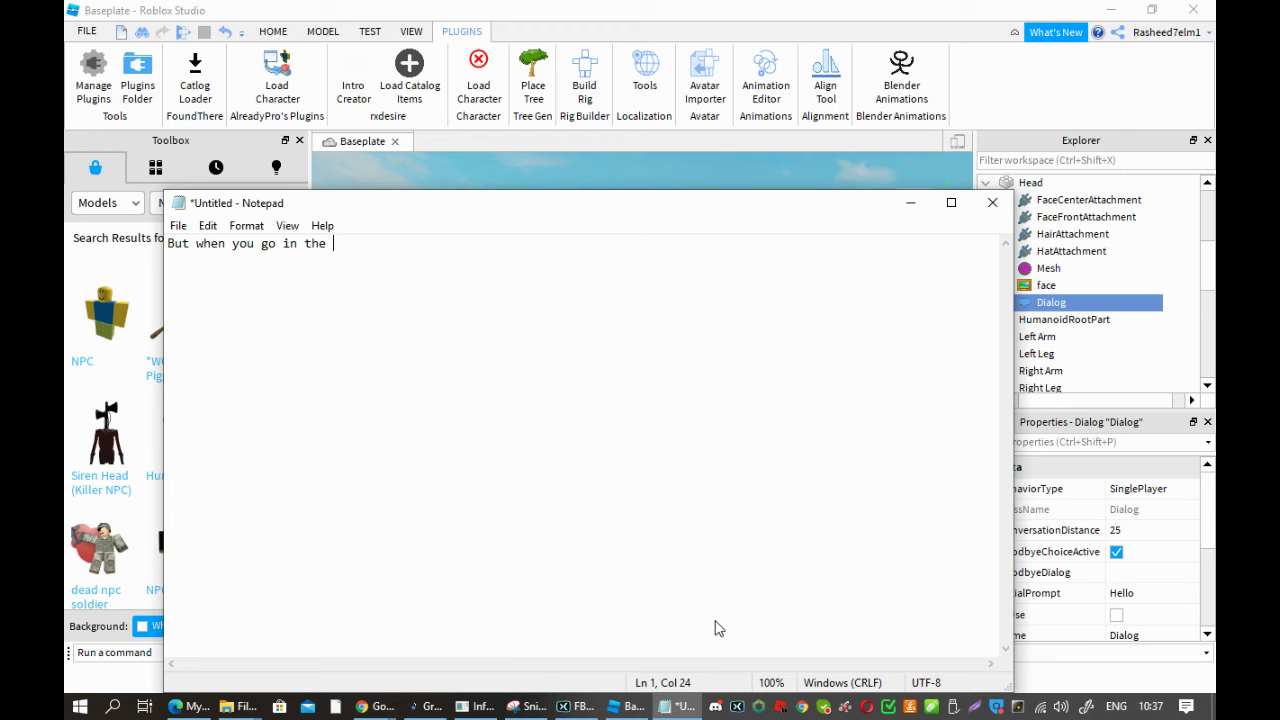
Start a playtest of the Baseplate and check the Roblox game page in Chrome before returning to Roblox Studio
click(184, 33)
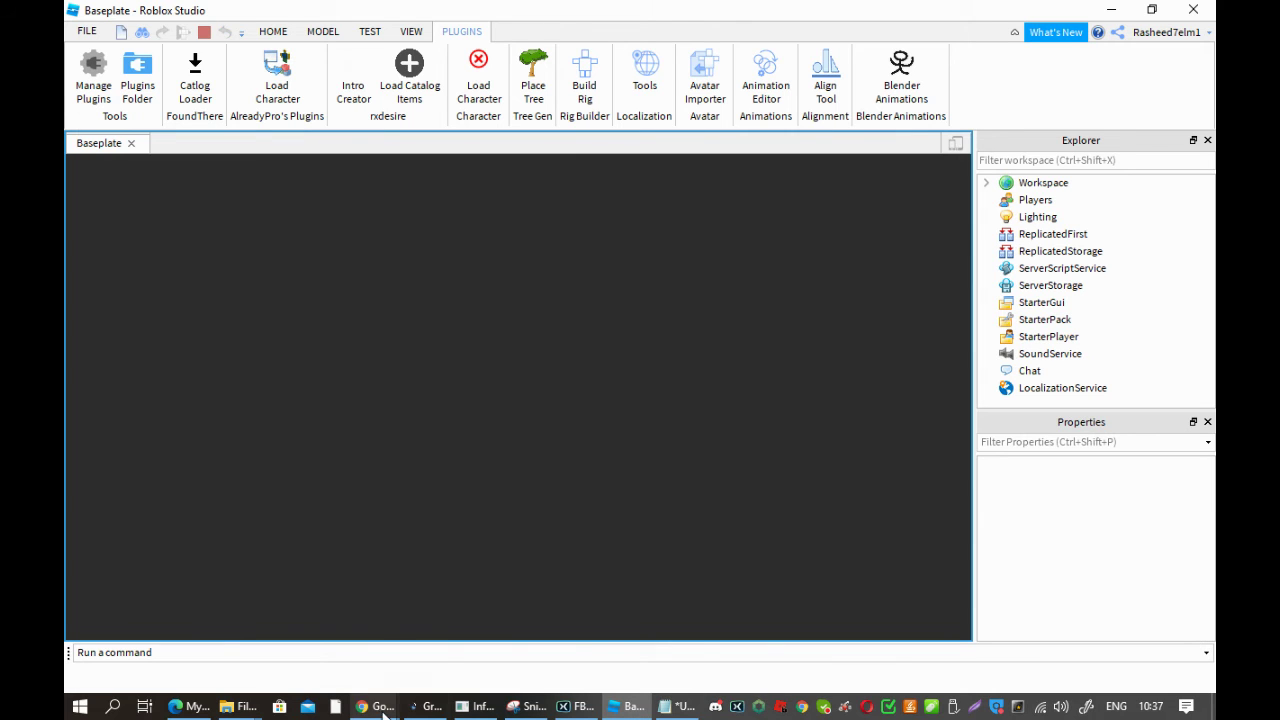
mouse_move(398, 712)
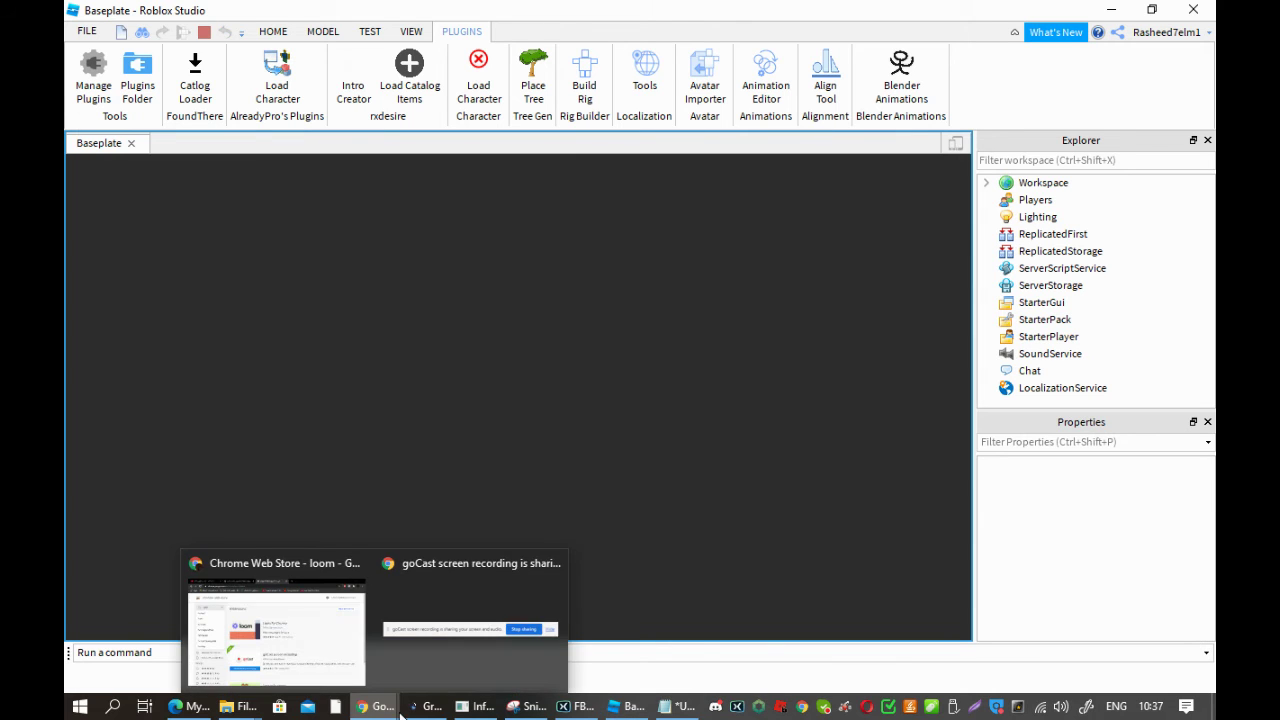
click(346, 651)
click(390, 15)
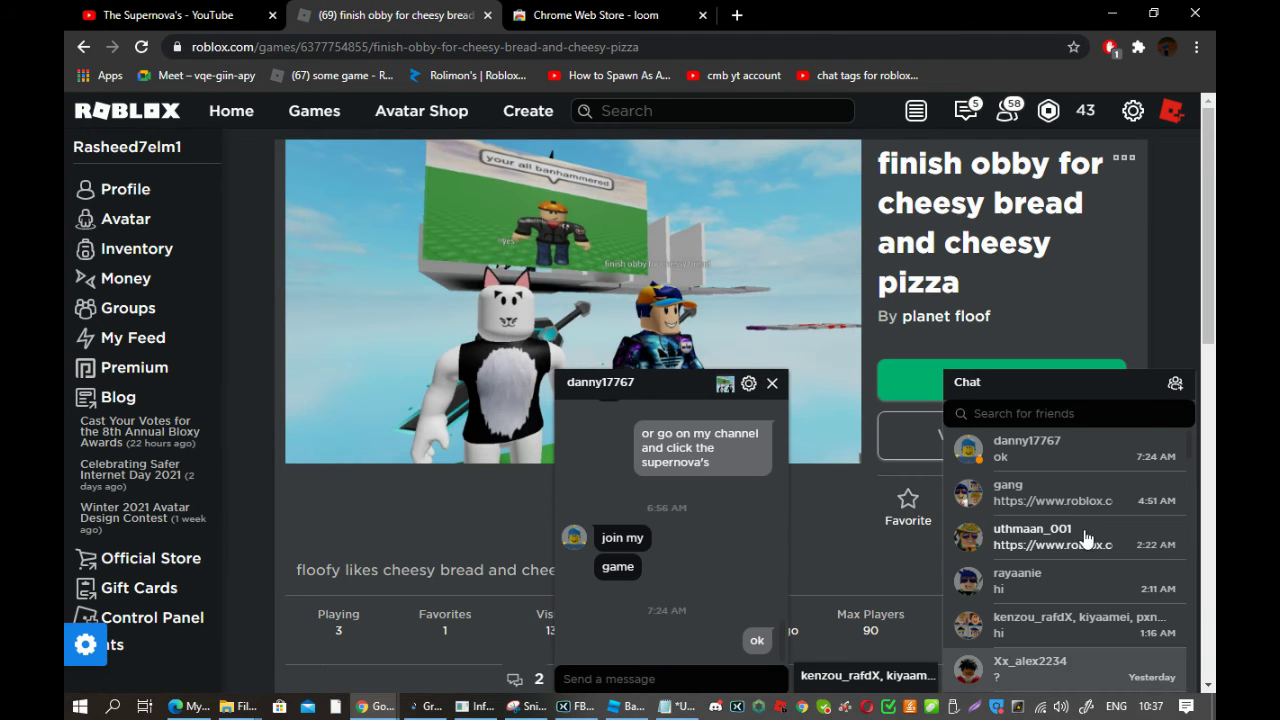
click(628, 706)
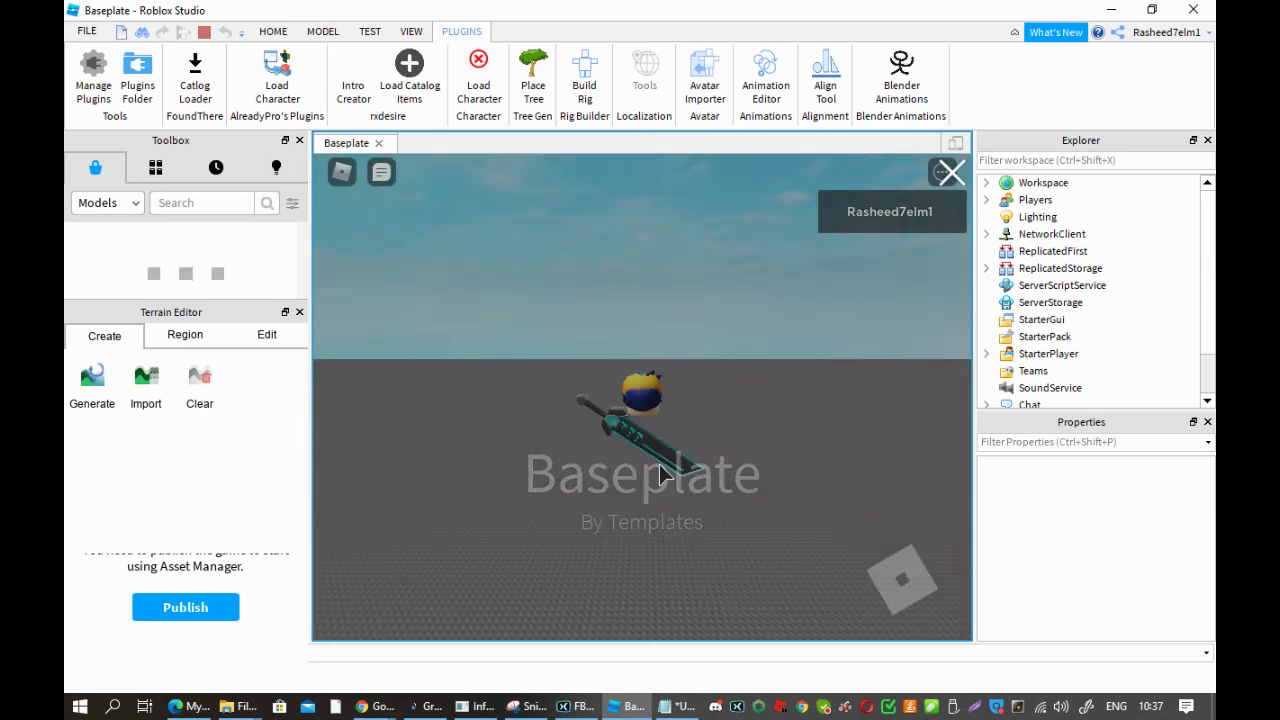
Walk the player up to the NPC in the playtest and look at its dialog bubble
key(s)
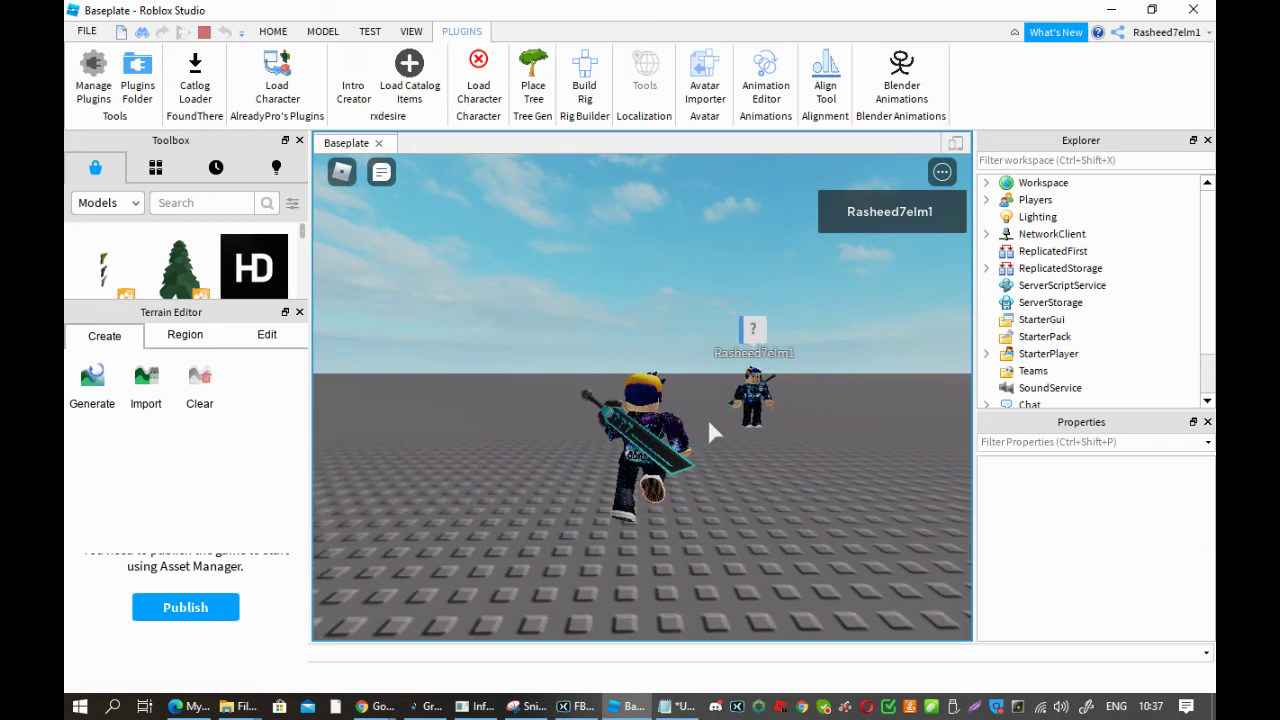
scroll(642, 398, up, 5)
scroll(642, 393, down, 5)
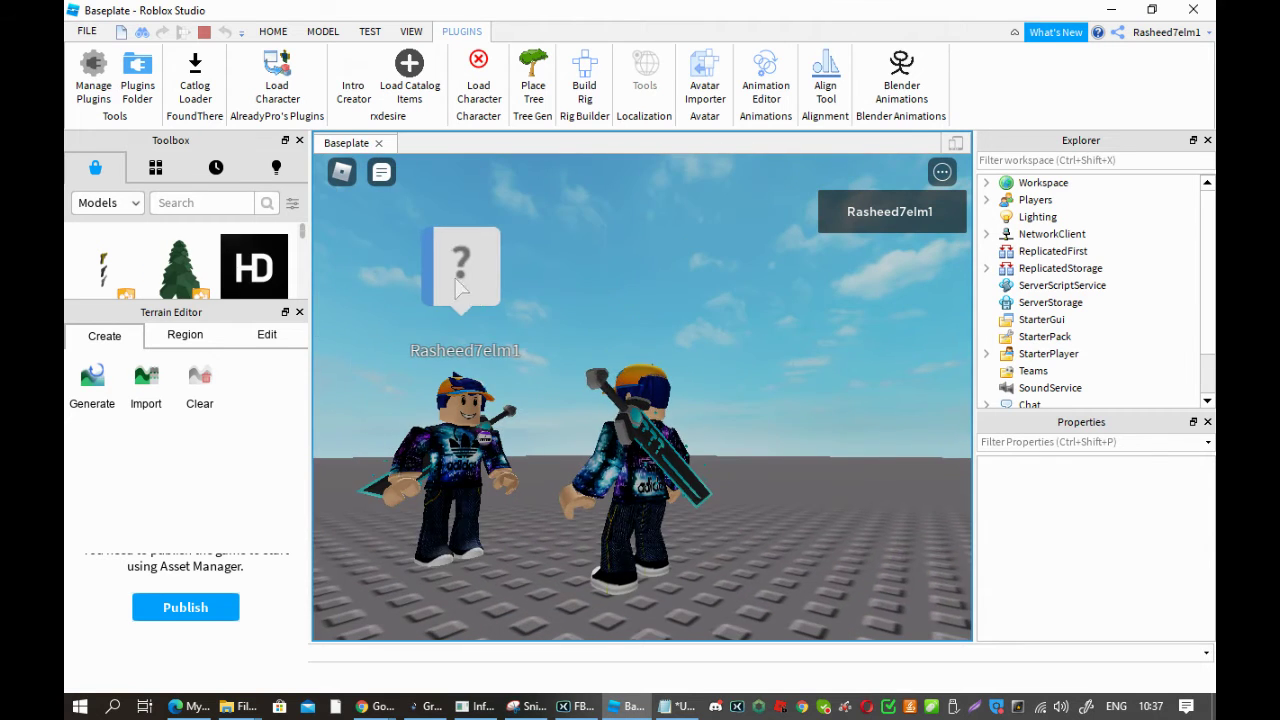
right_drag(420, 393, 379, 379)
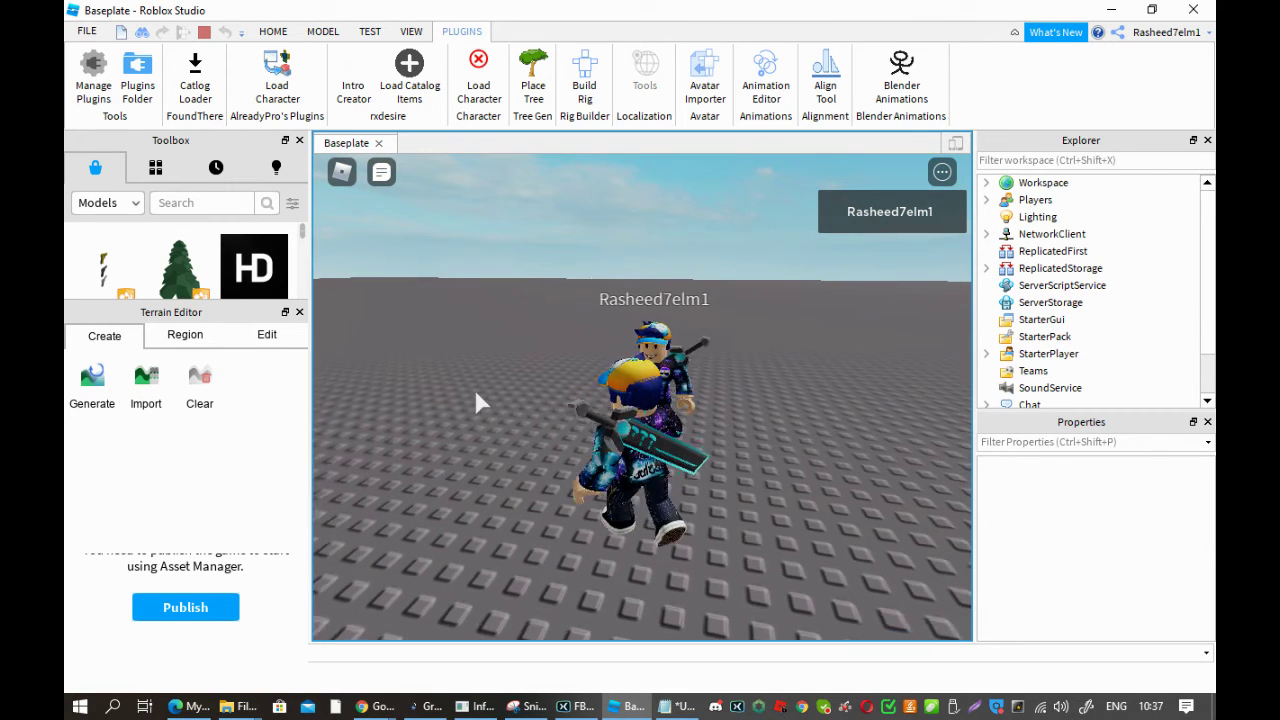
key(a)
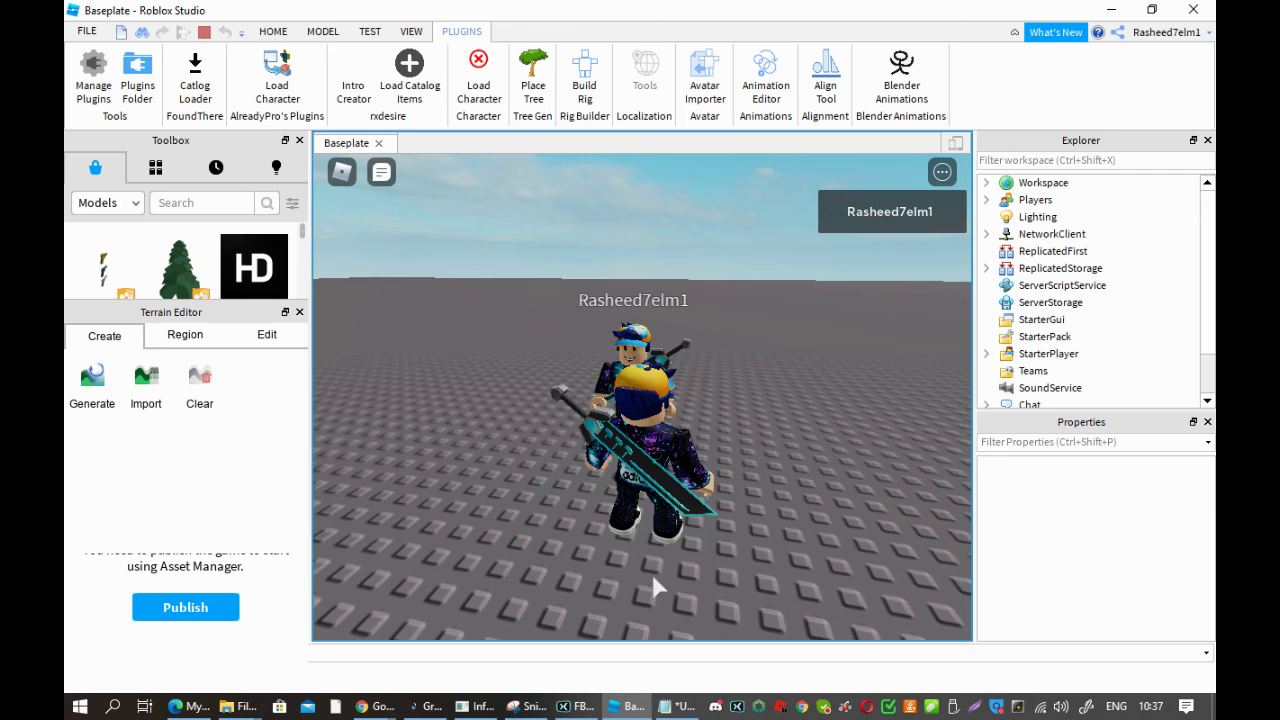
Switch to Notepad, write "ok sometimes this glittch happen" in place of the old note, and clear it again
key(alt+Tab)
key(ctrl+a)
key(BackSpace)
text(ok sometimes th)
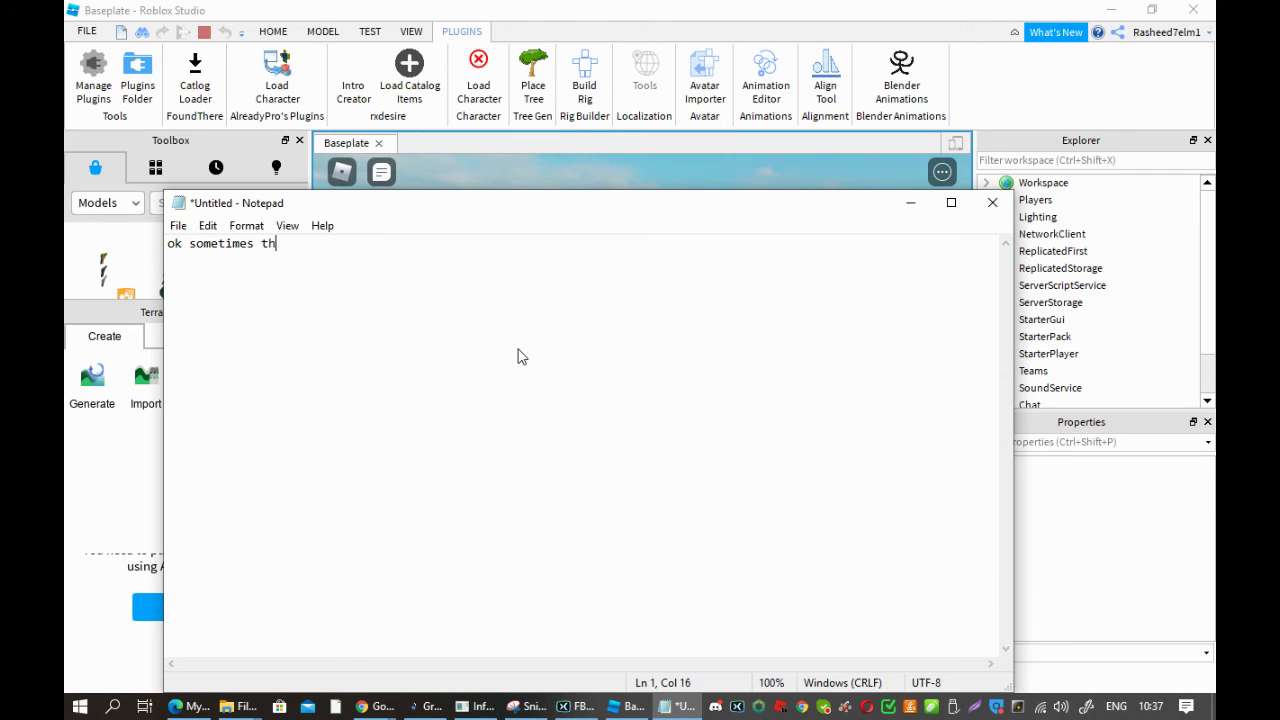
text(is glittch happen)
key(ctrl+a)
key(BackSpace)
Move the Notepad window below the NPC's question-mark bubble and start the conversation with the NPC
drag(861, 208, 641, 457)
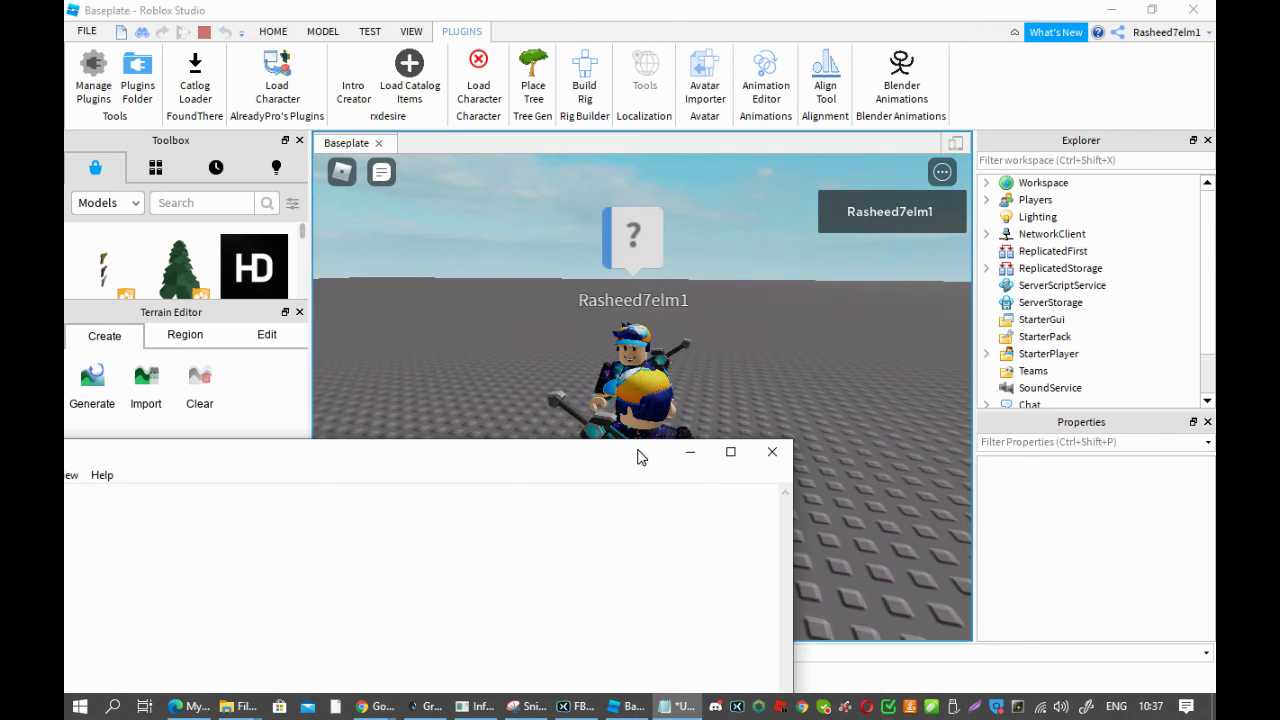
click(643, 234)
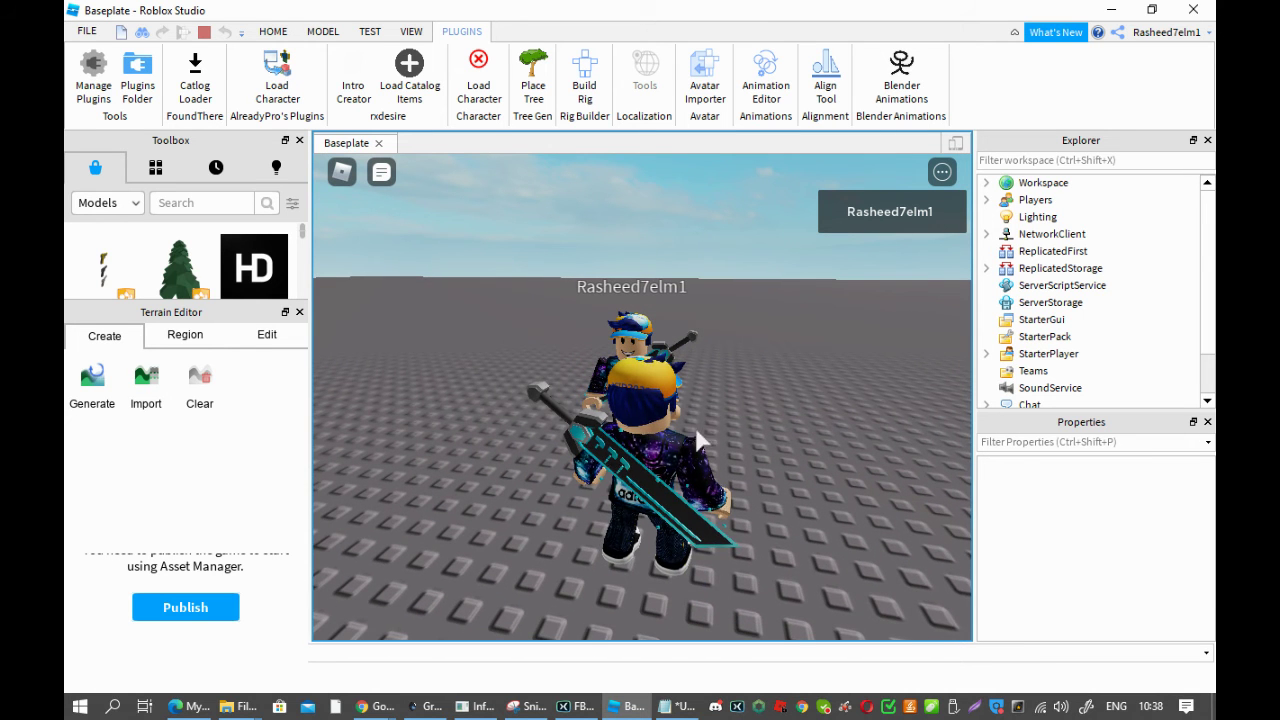
Bring Notepad back fully into view below the NPC's bubble and write "so you can see you cant respone"
click(677, 706)
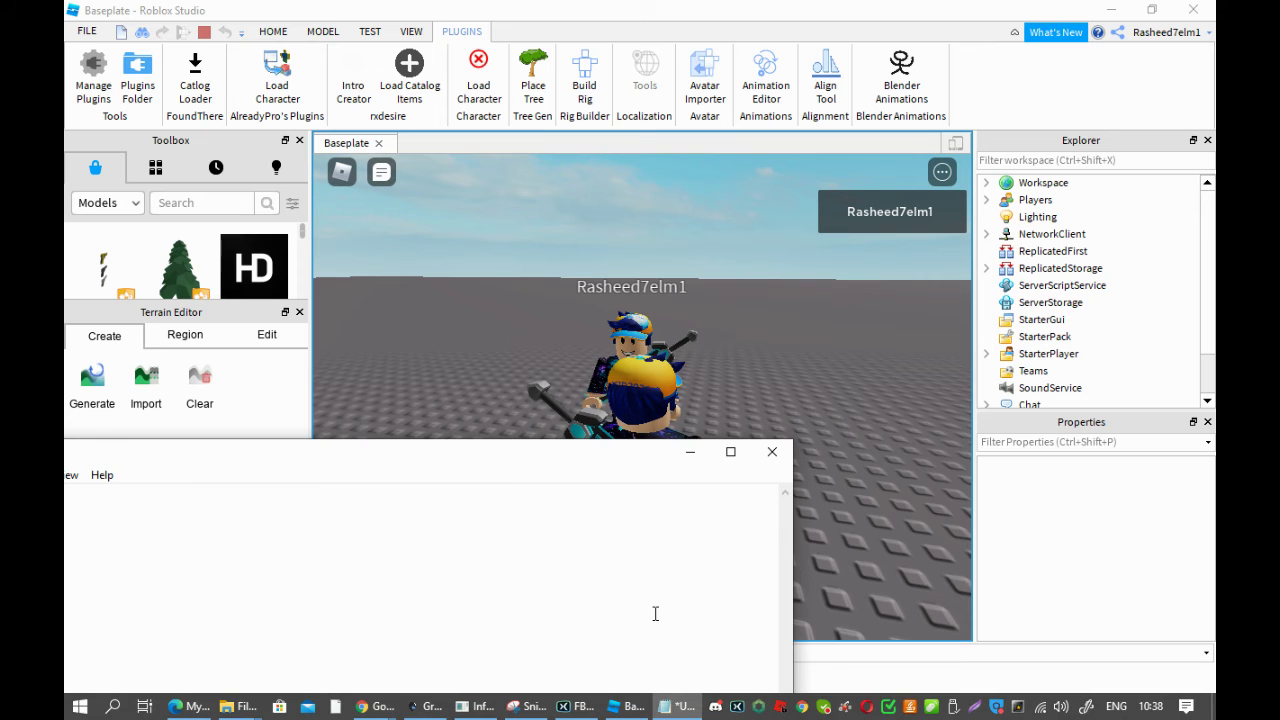
drag(495, 460, 710, 428)
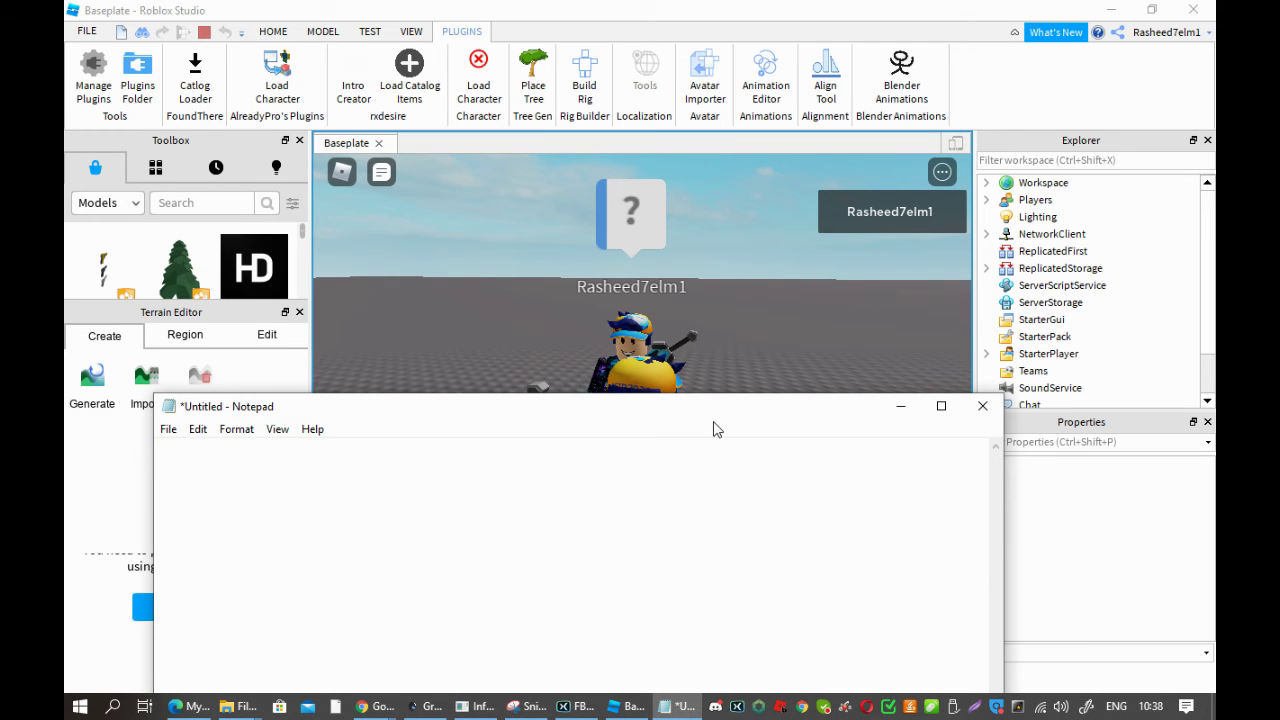
text(so you can se)
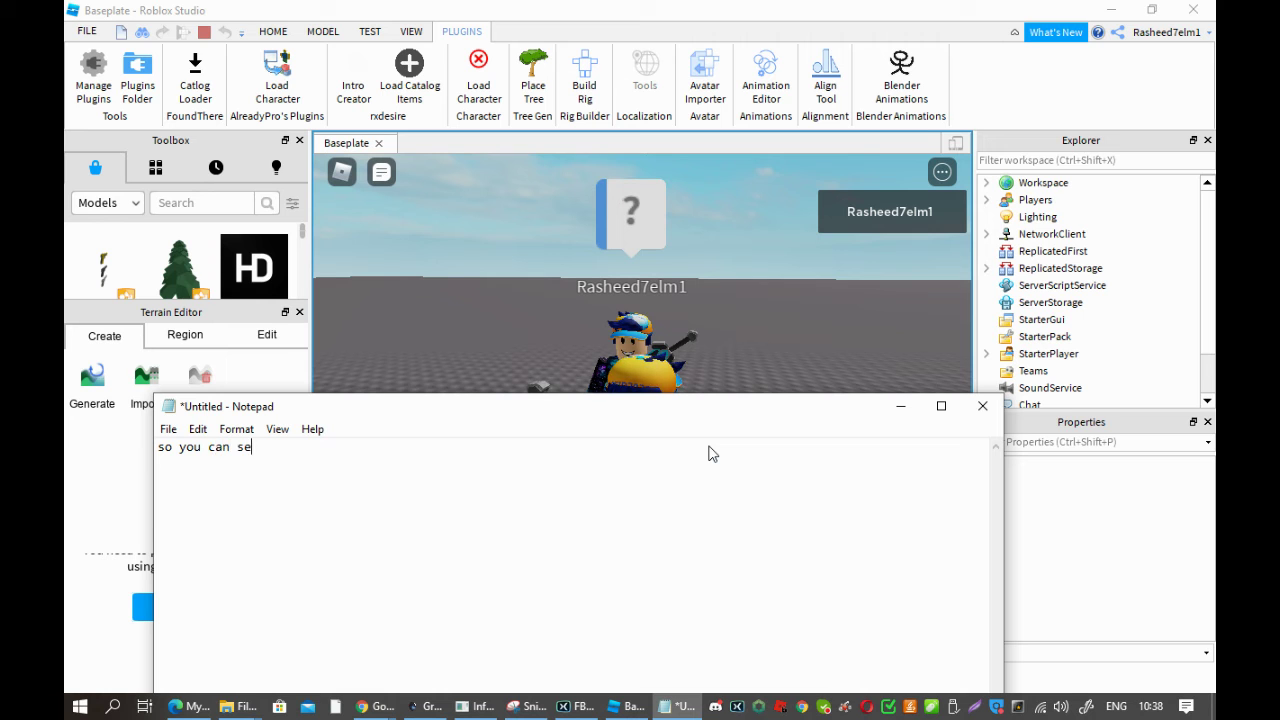
text(e you cant respone)
key(ctrl+a)
key(Right)
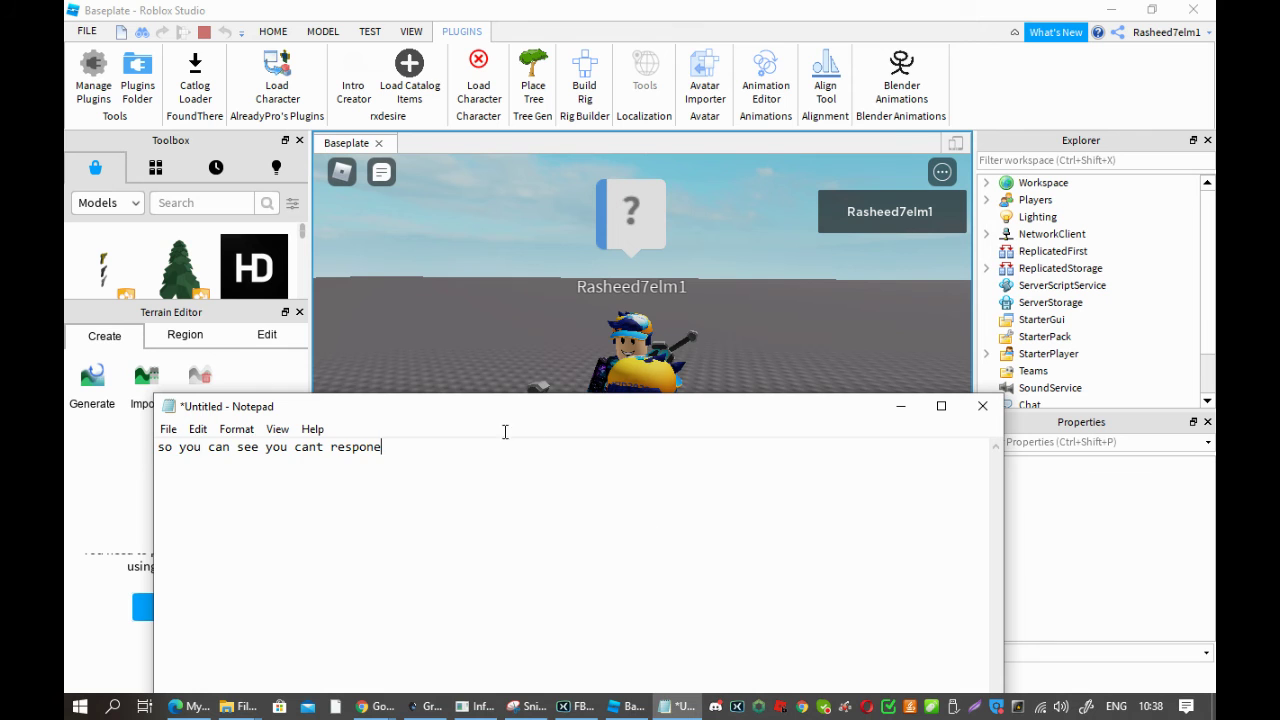
Replace the Notepad text with "follow what I do"
key(ctrl+a)
key(BackSpace)
text(follow what I do)
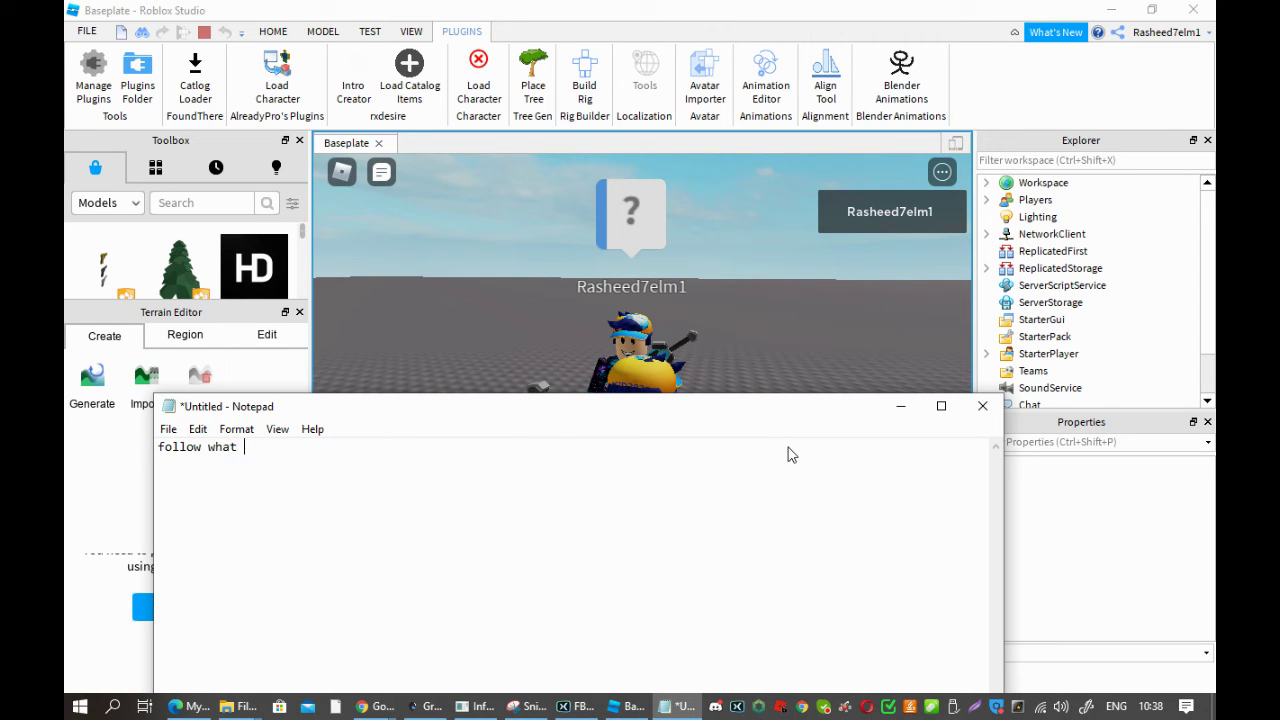
Return to editing in Roblox Studio and insert a DialogChoice into the Head's Dialog
click(900, 407)
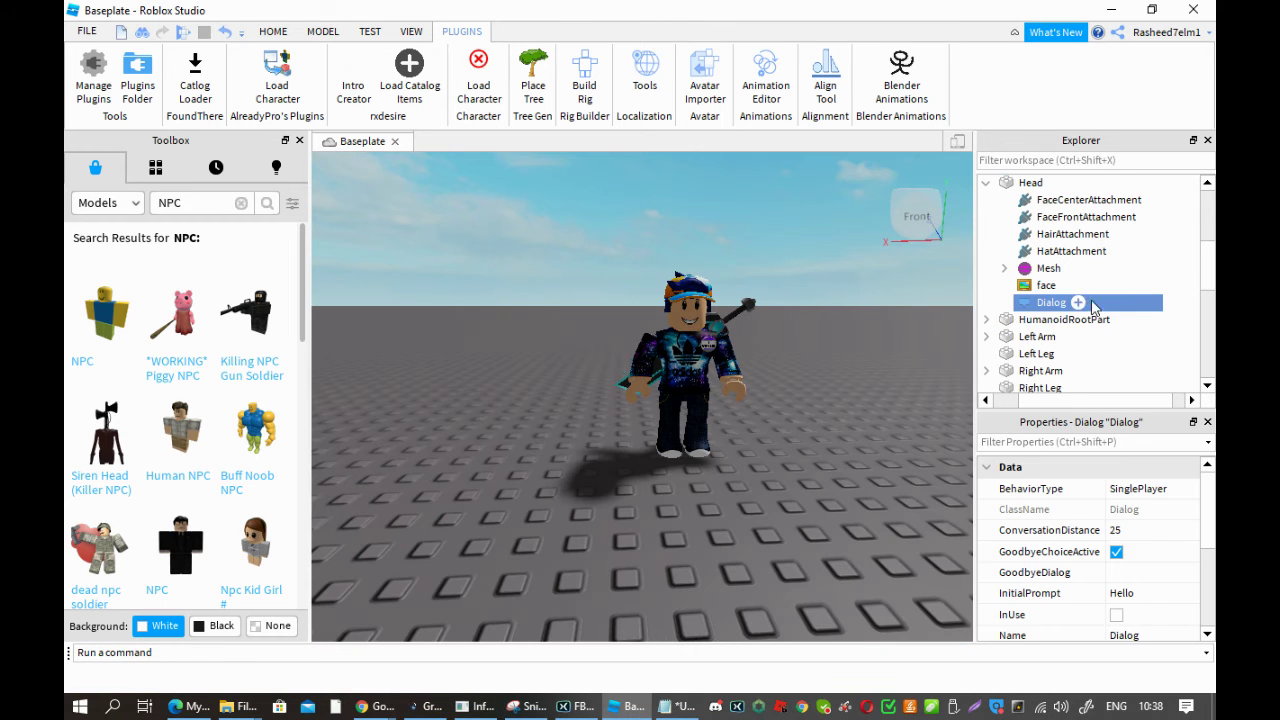
click(1078, 302)
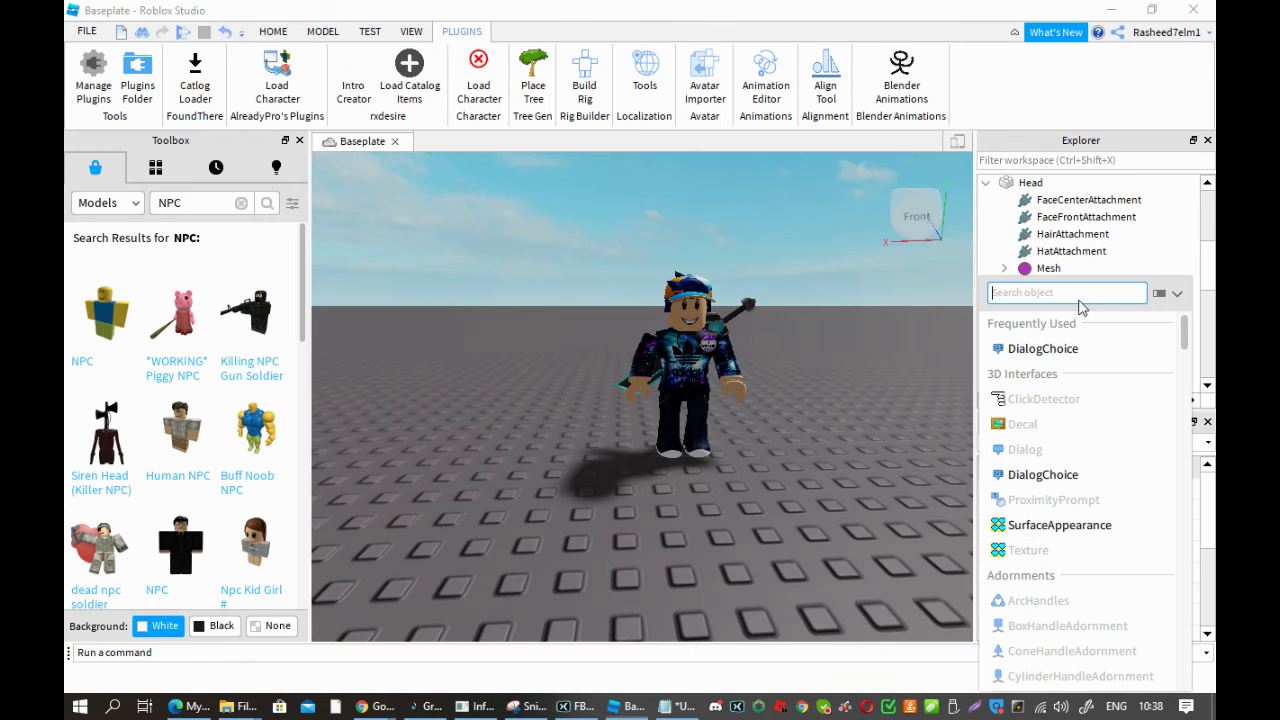
click(1030, 348)
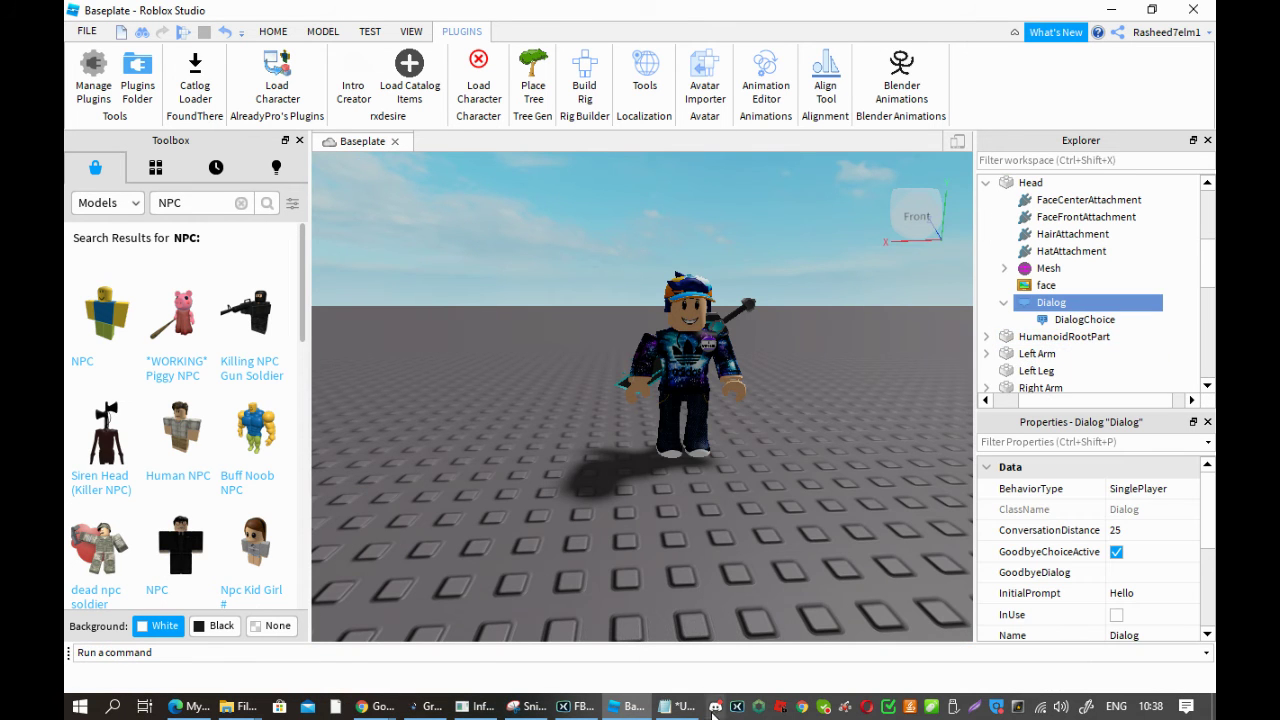
Switch to Notepad and replace the note with "I know I said delete dialogchoice"
click(678, 706)
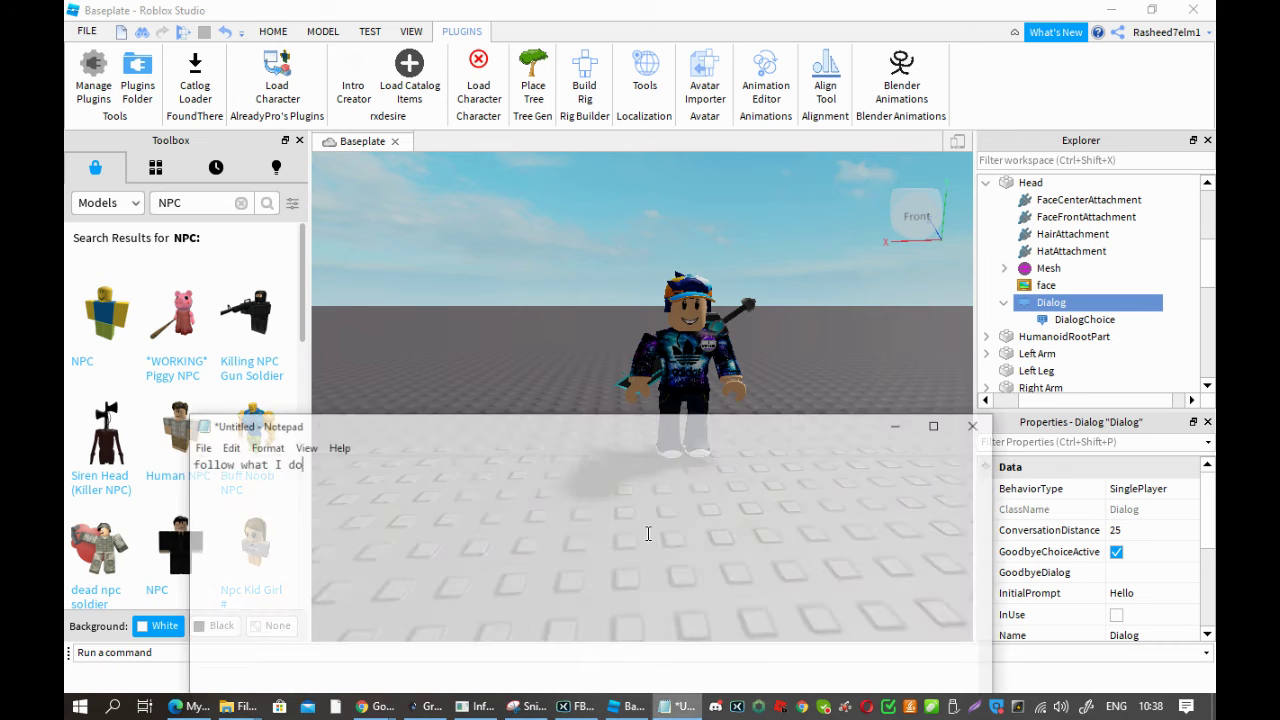
key(ctrl+a)
key(BackSpace)
text(I know I said)
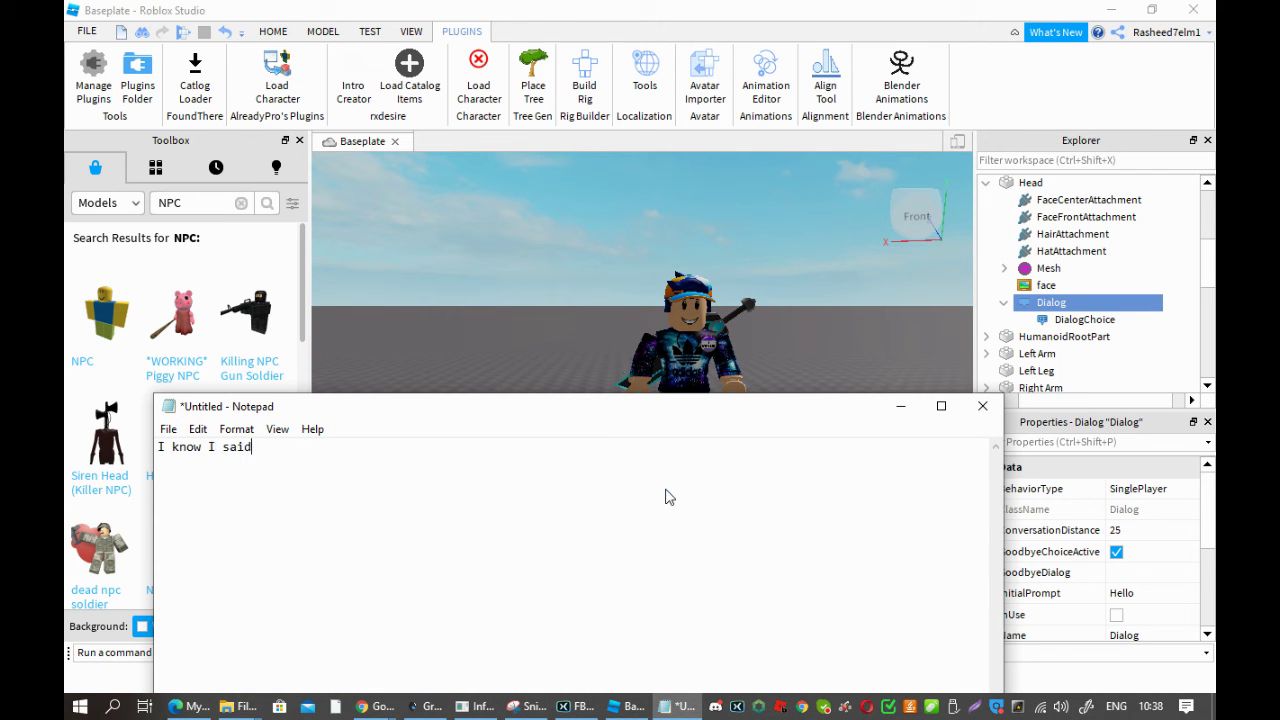
text( delete dialogchoice)
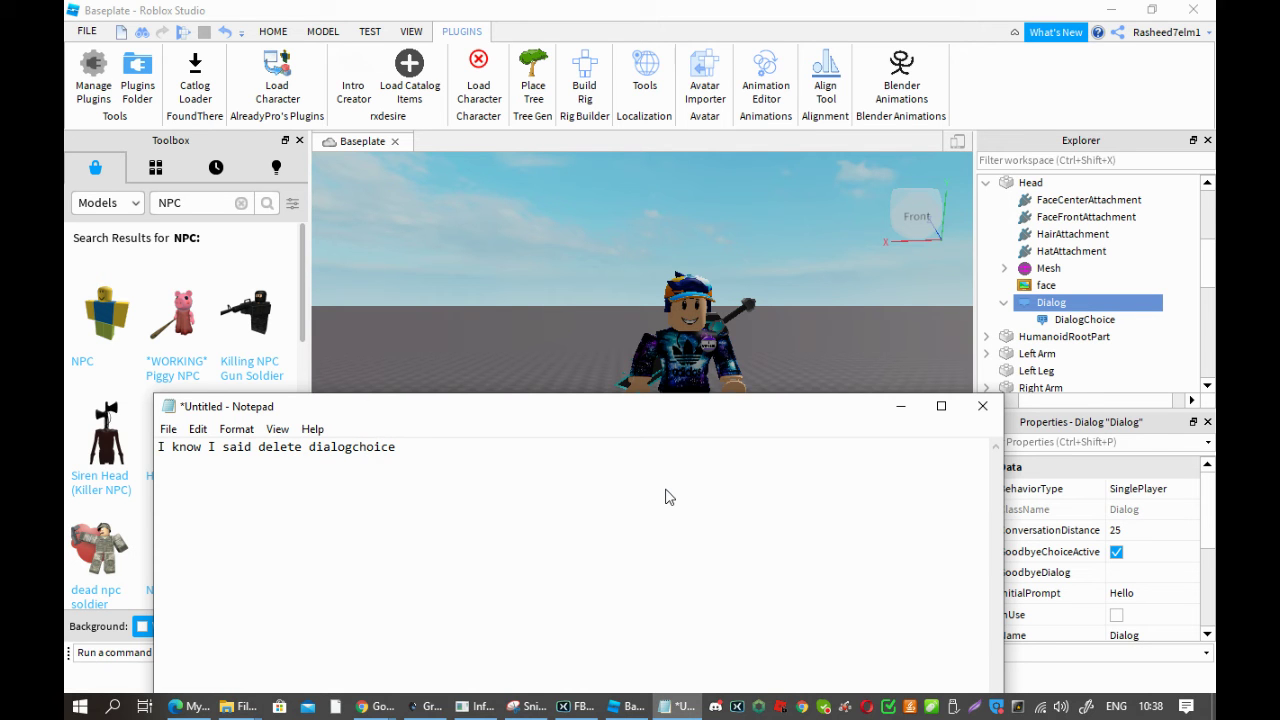
Complete the Notepad note with "I forgot that you need it"
text(rr)
key(BackSpace)
text(got that you need it)
Return to Roblox Studio, select the DialogChoice under the Head's Dialog and open its ResponseDialog value for editing
click(1060, 572)
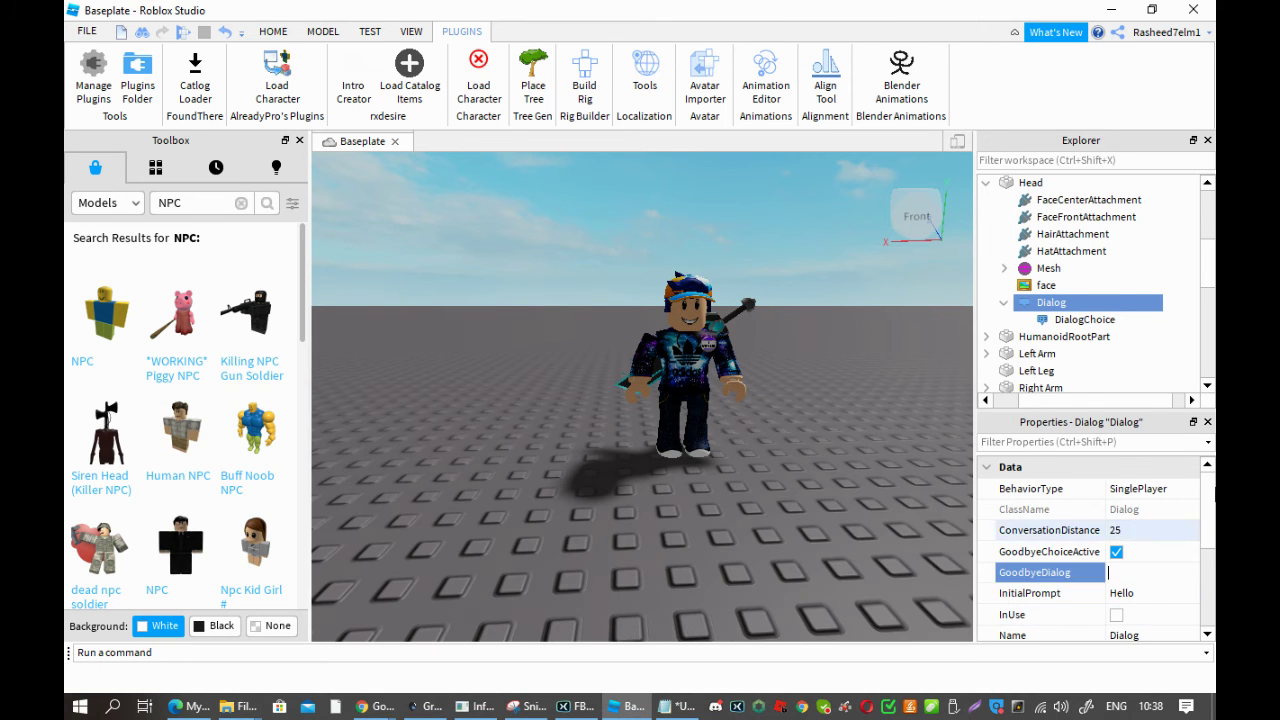
click(1084, 320)
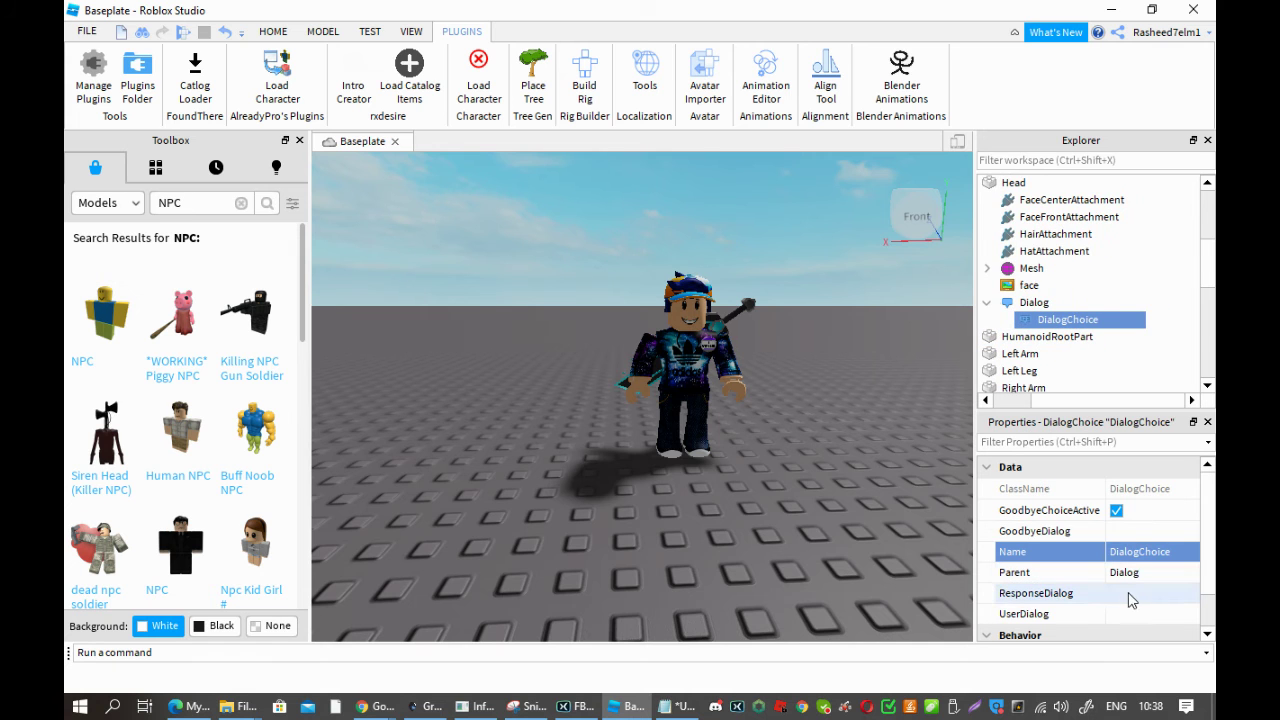
click(1125, 595)
Replace the Notepad text with "the user dialog is the resposne from the player" and minimize Notepad
click(680, 706)
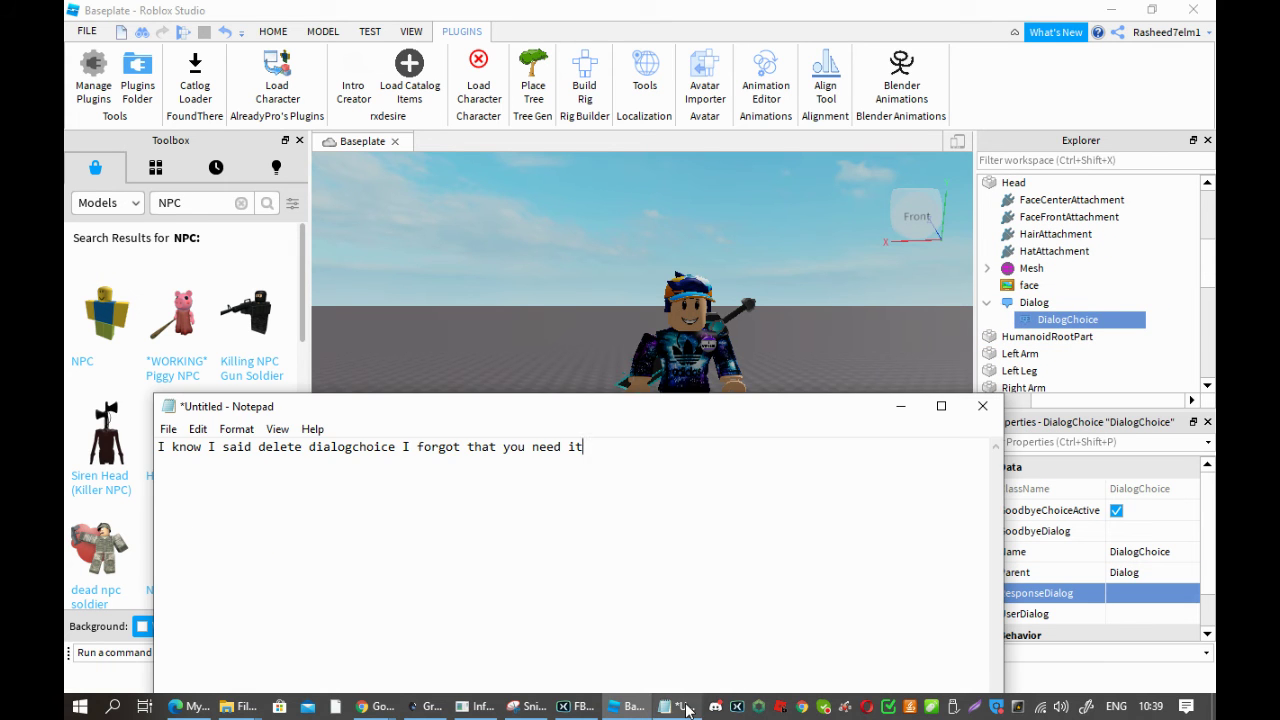
key(ctrl+a)
key(BackSpace)
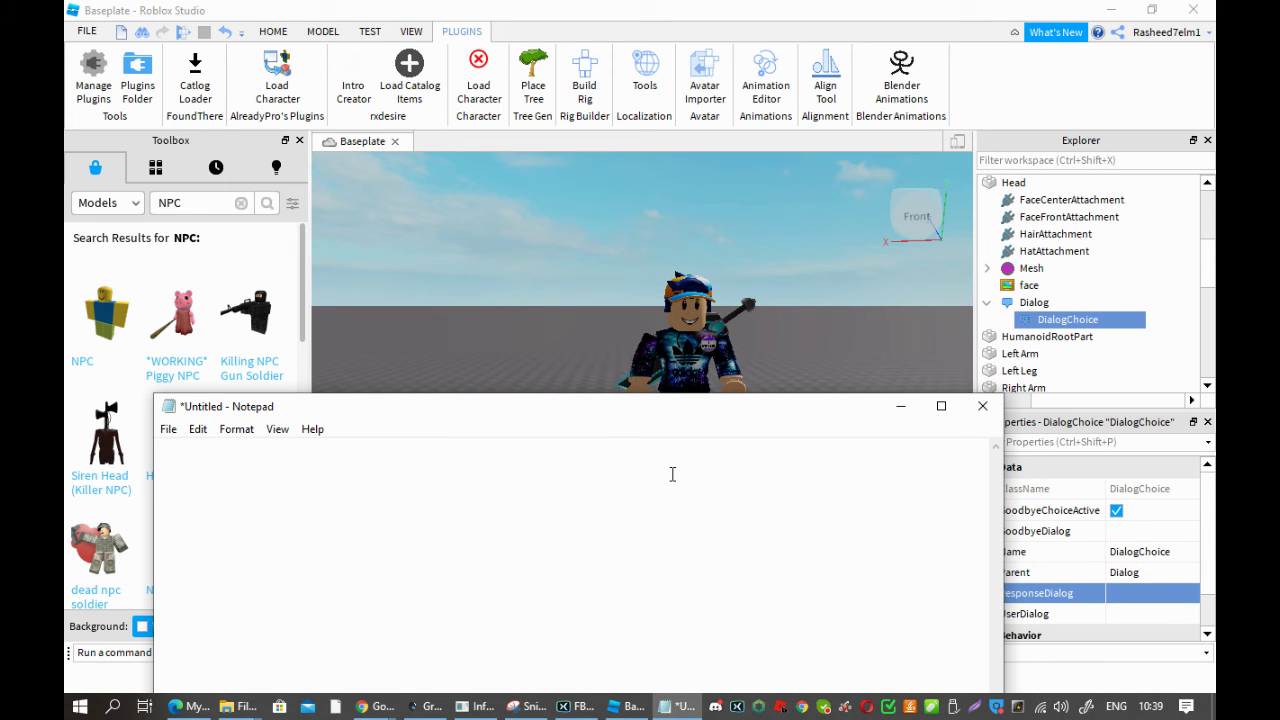
text(the user dialog is the resposne from t)
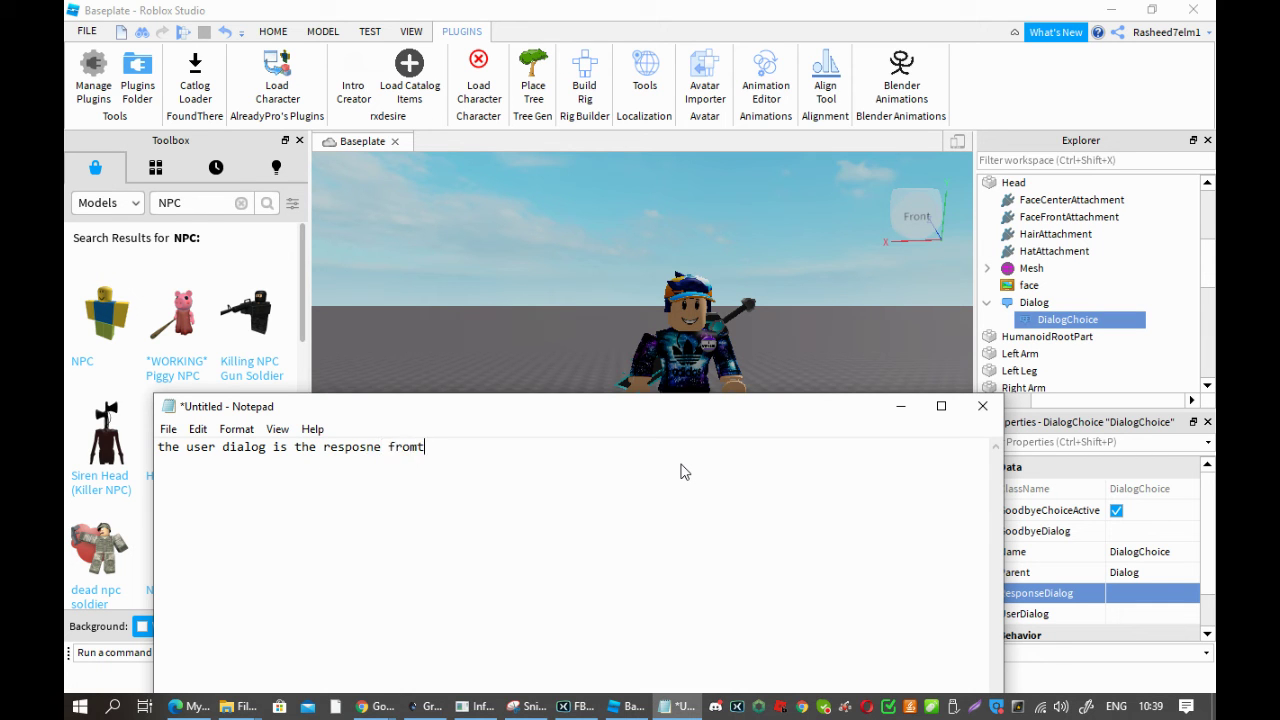
text(he player)
click(900, 406)
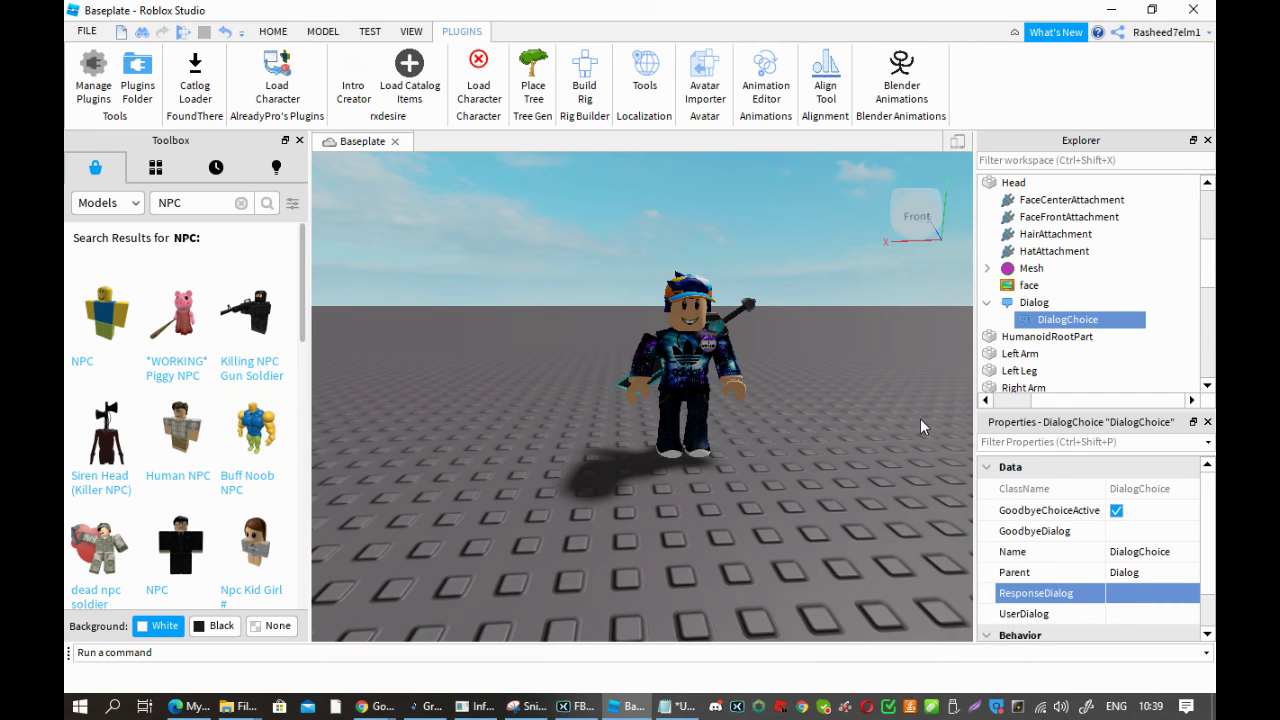
Set the DialogChoice's ResponseDialog to "Hi"
click(1175, 593)
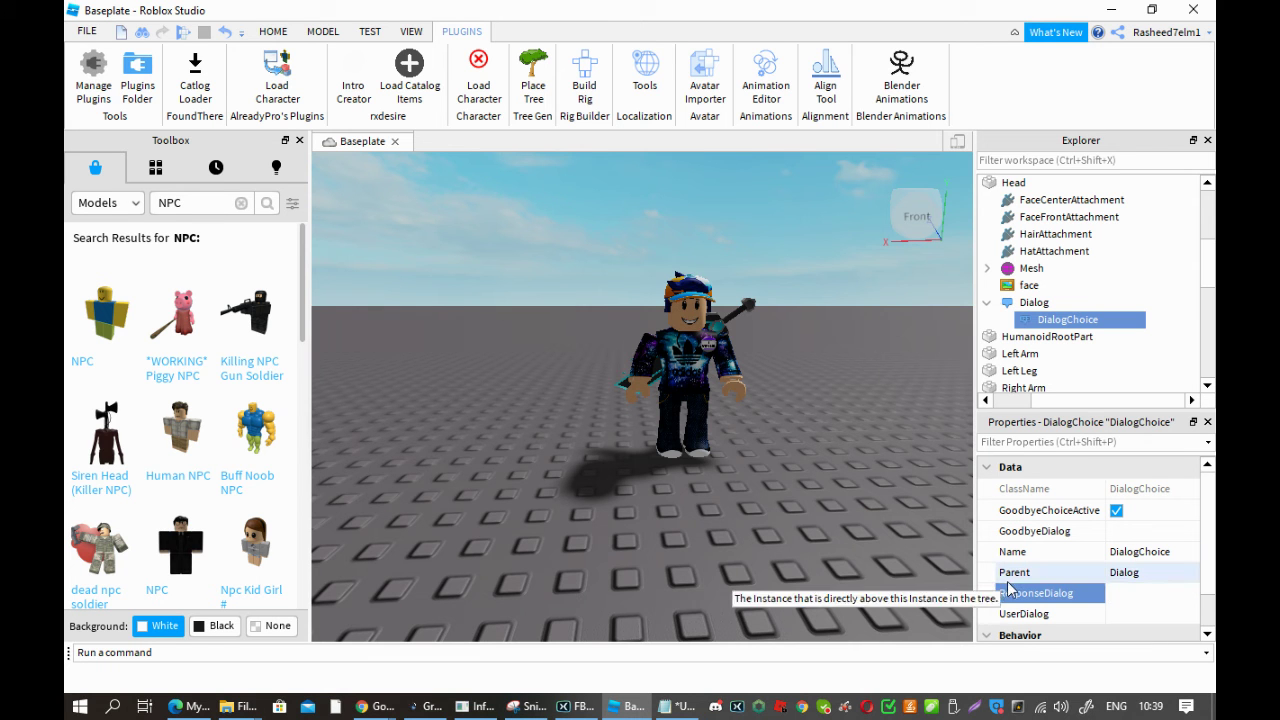
text(Hi)
key(Return)
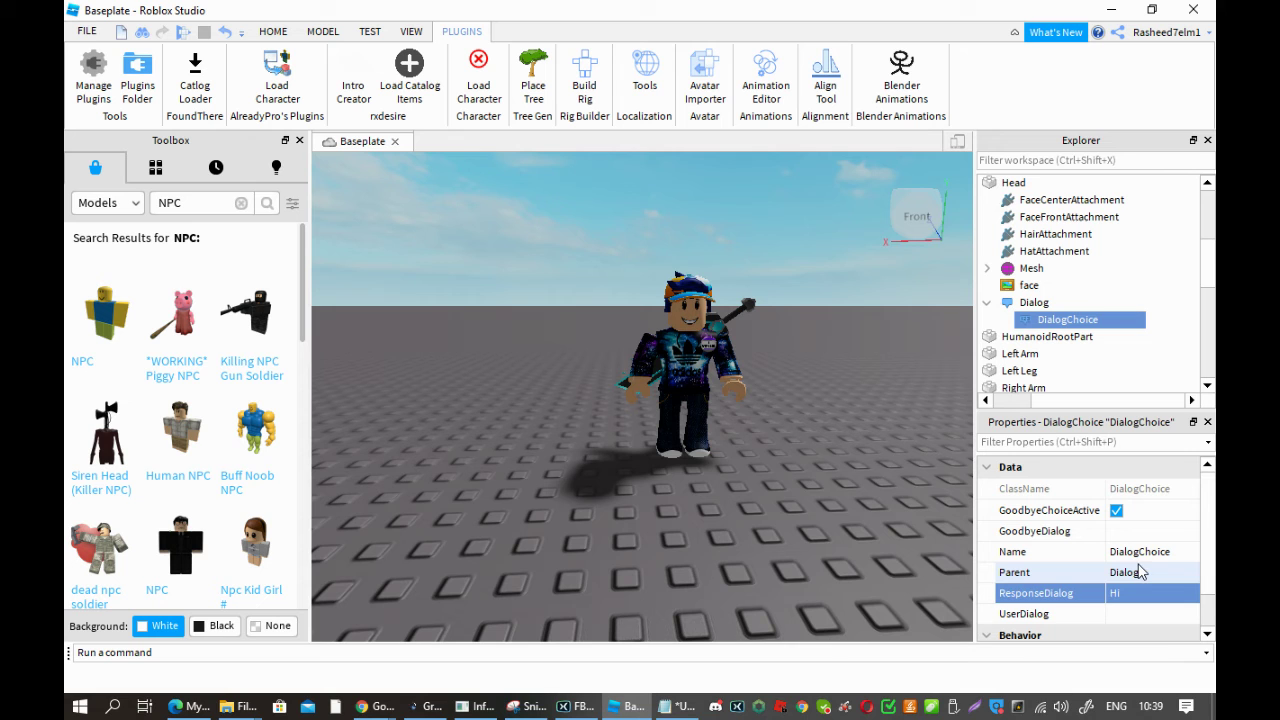
Set the DialogChoice's UserDialog to "Hi" and its ResponseDialog to "Subscribe"
click(1152, 614)
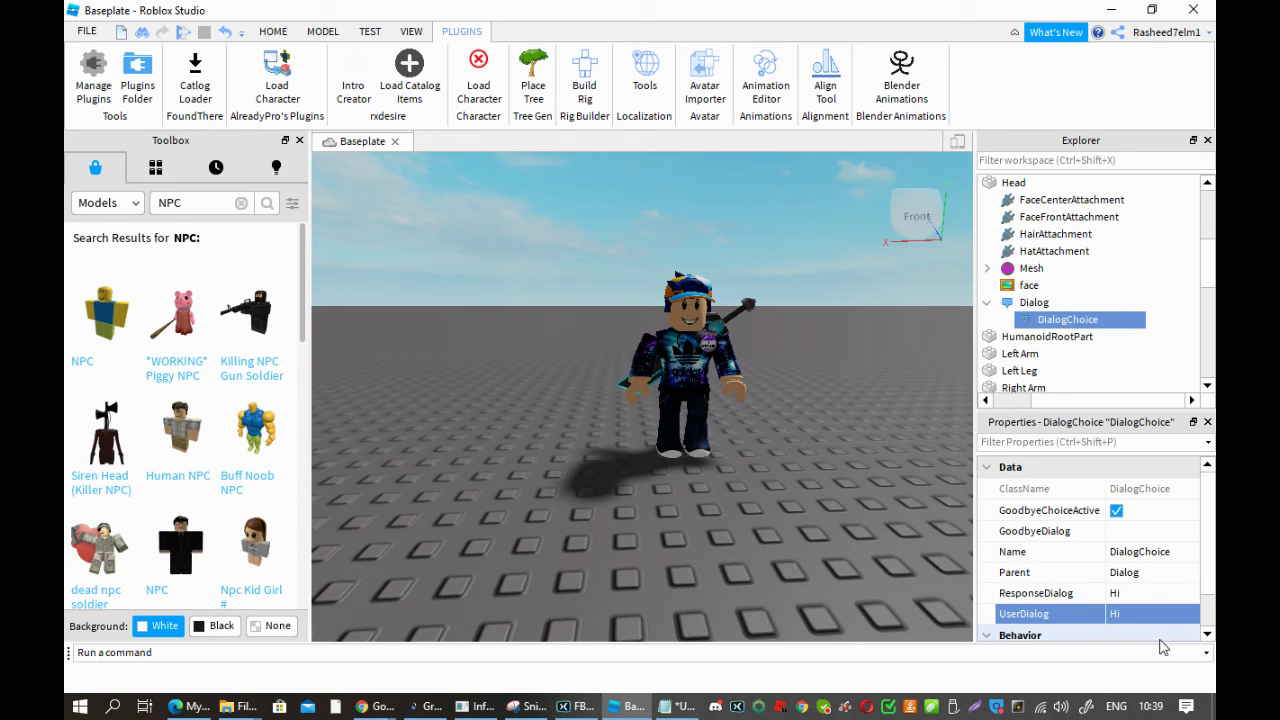
click(1149, 593)
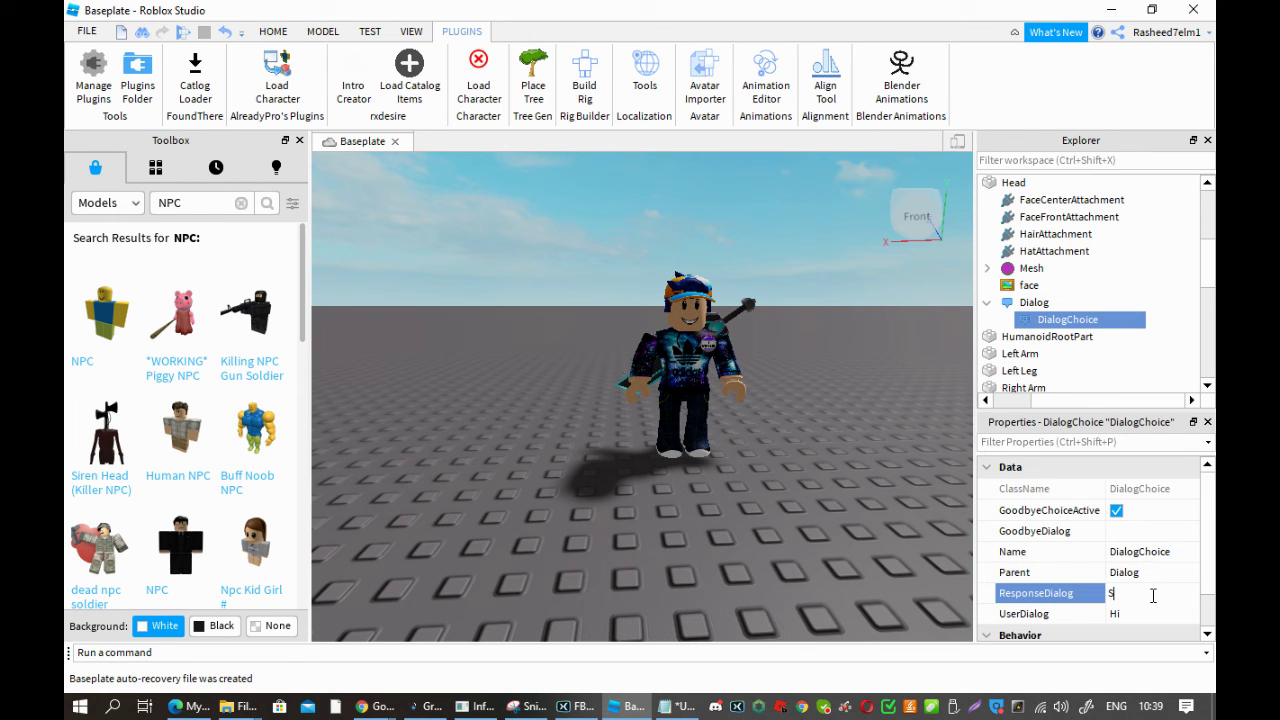
text(Subscrib)
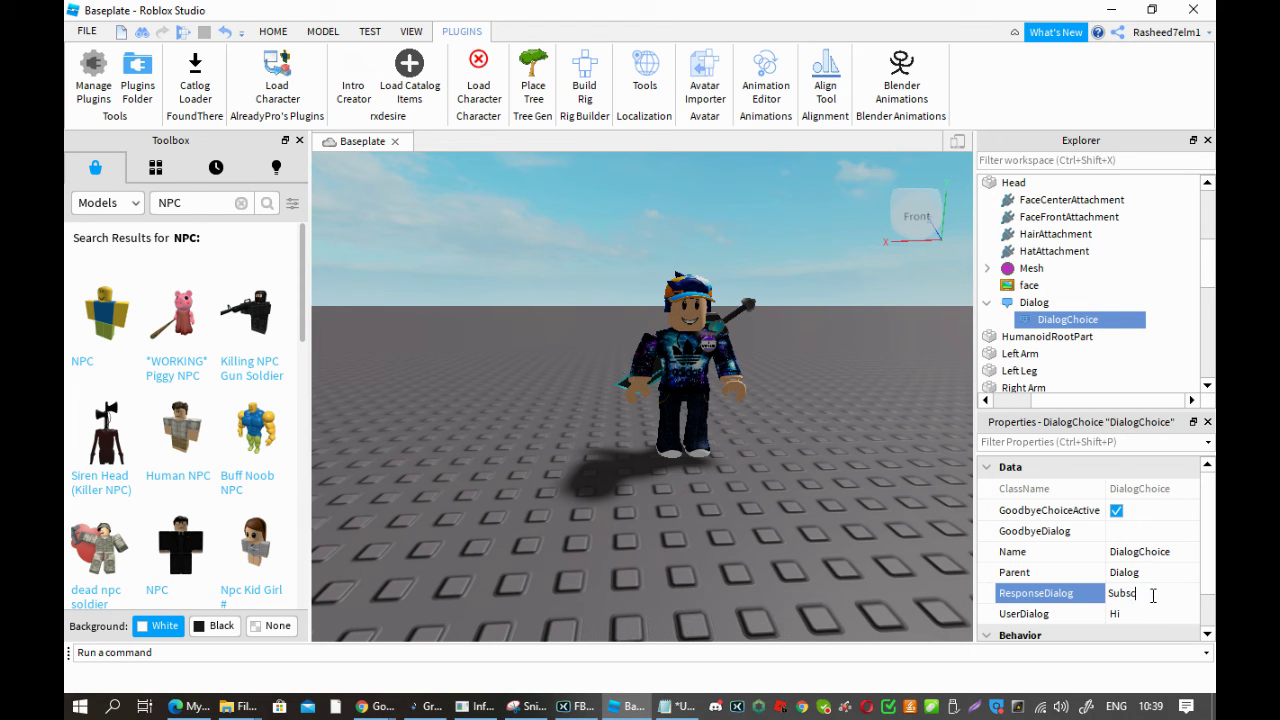
text(be)
key(Return)
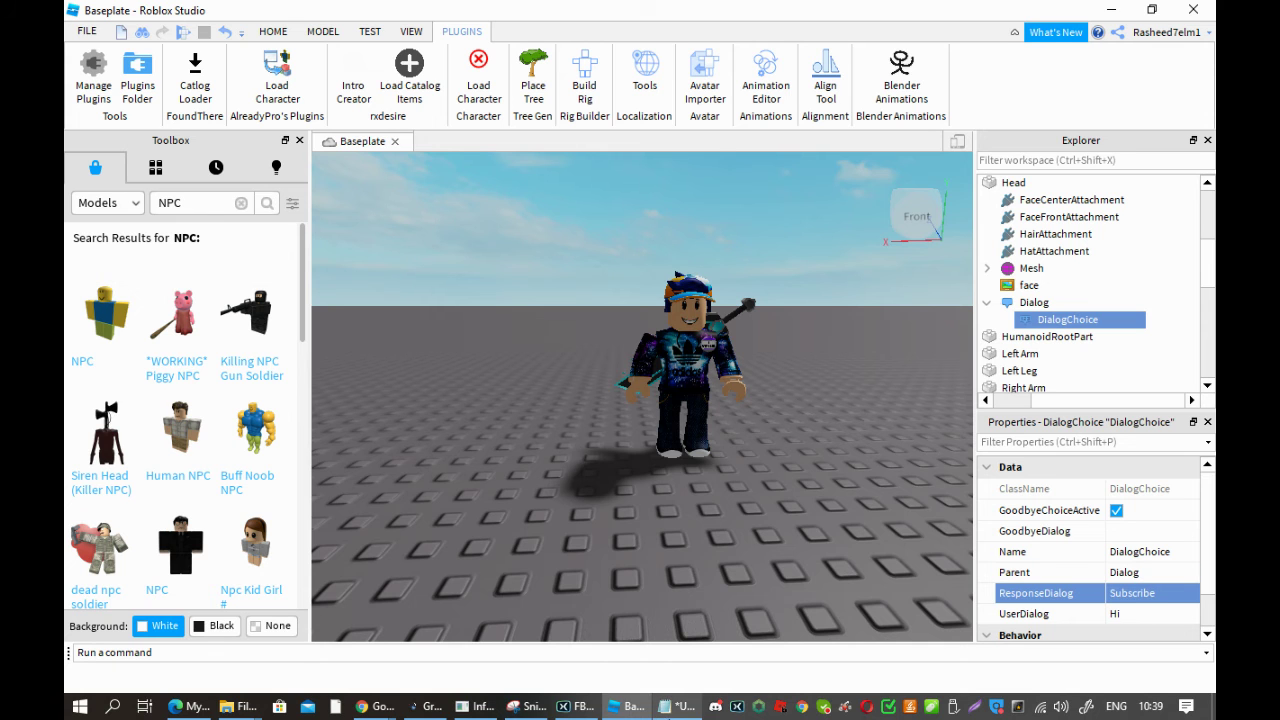
Switch to Notepad and replace the note with "The Resposedialog is from what your character/NPC says"
click(680, 706)
key(ctrl+a)
key(BackSpace)
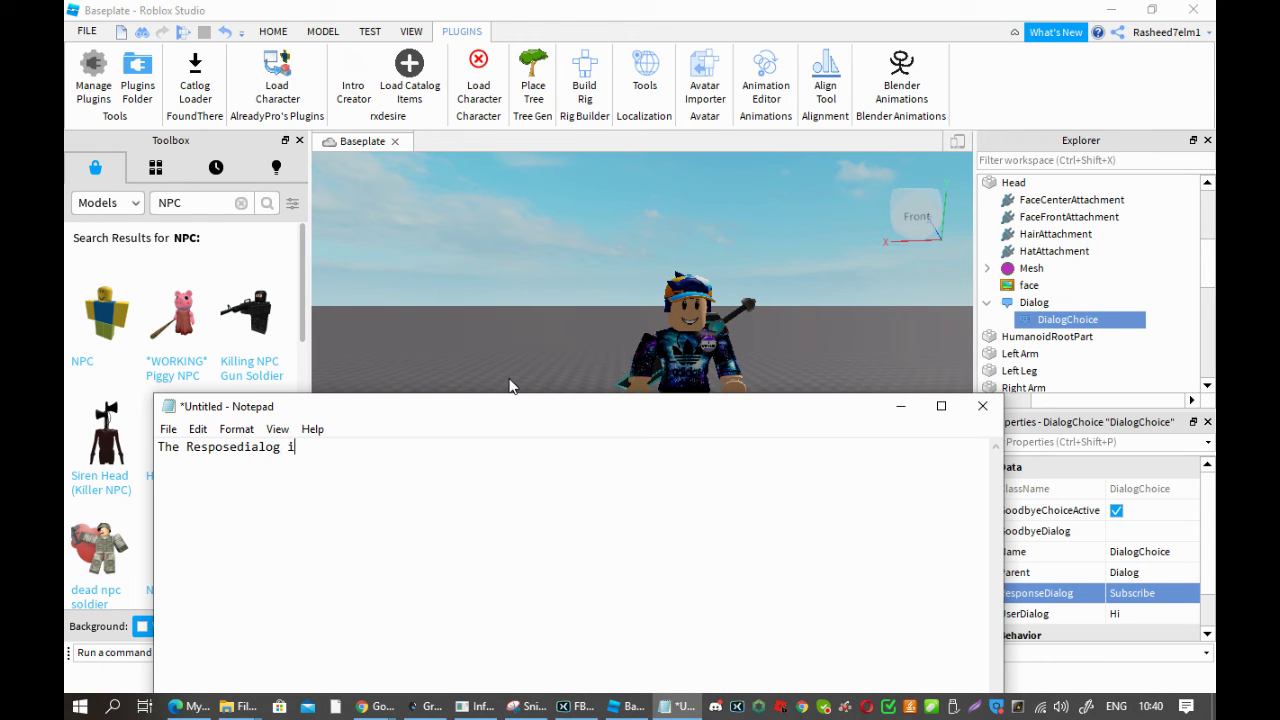
text(rom what your character/NPC says)
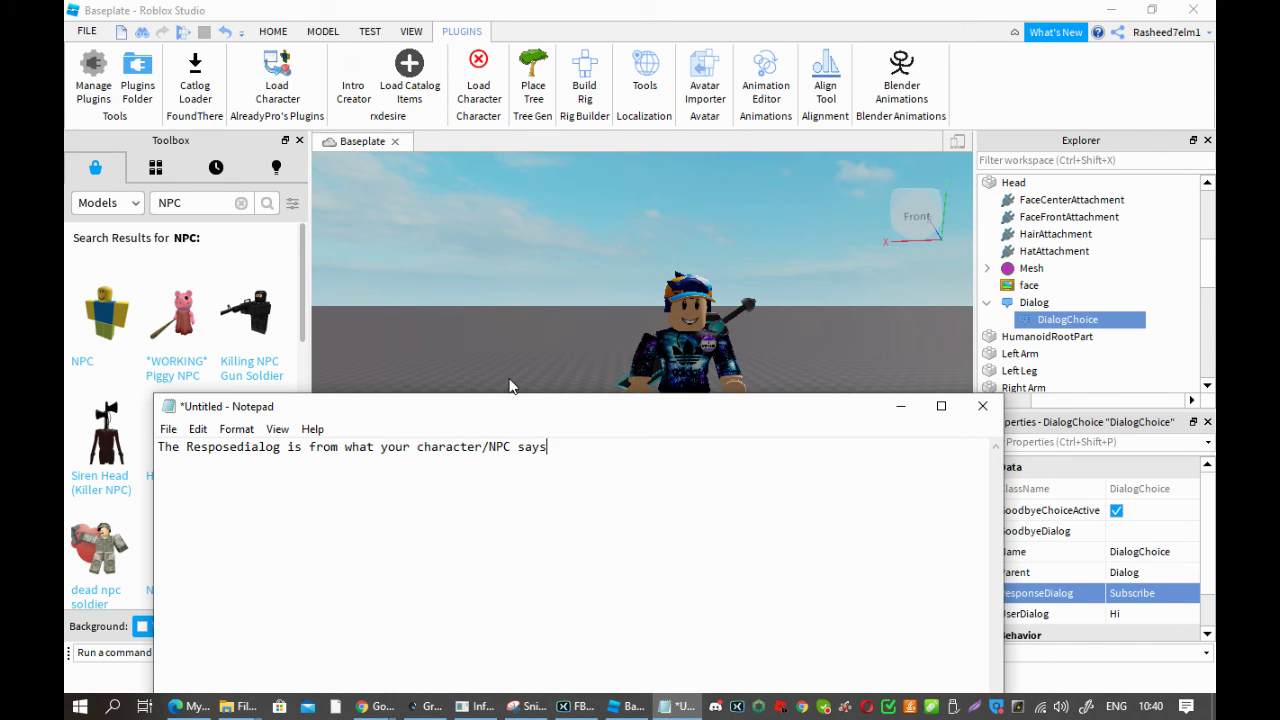
Replace the Notepad text with "Join that game"
key(ctrl+a)
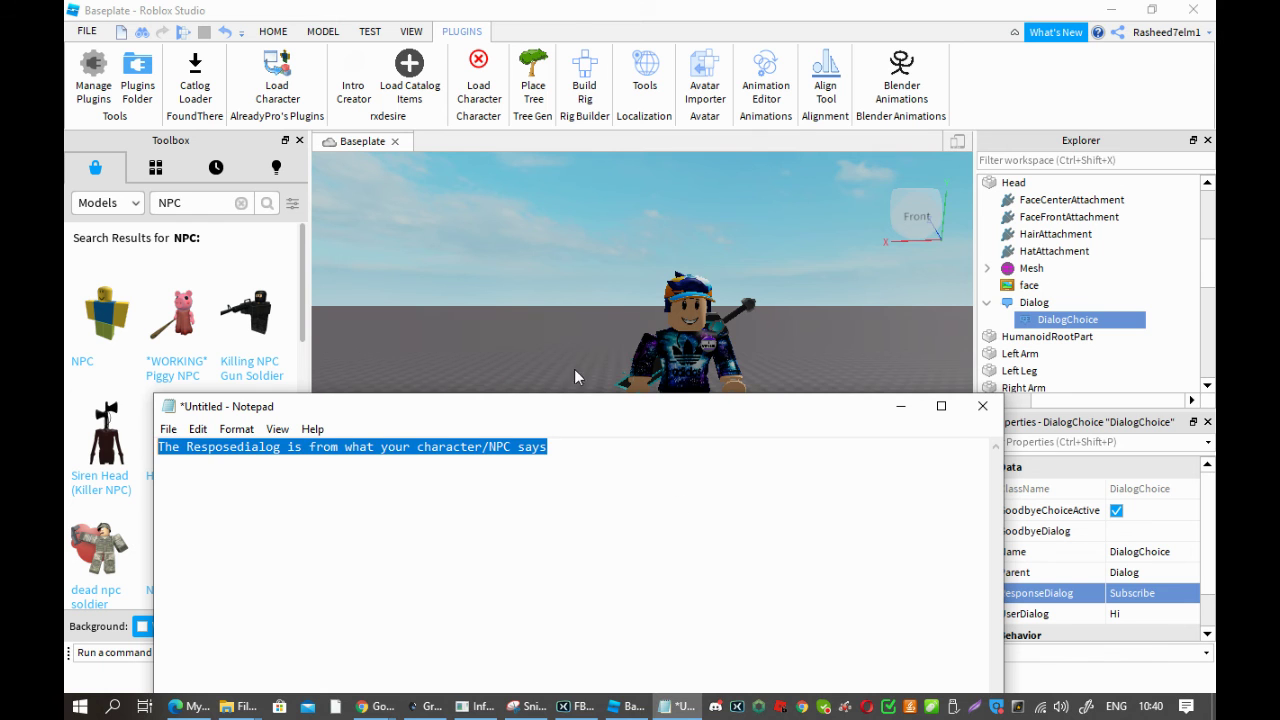
key(BackSpace)
text(Join that game)
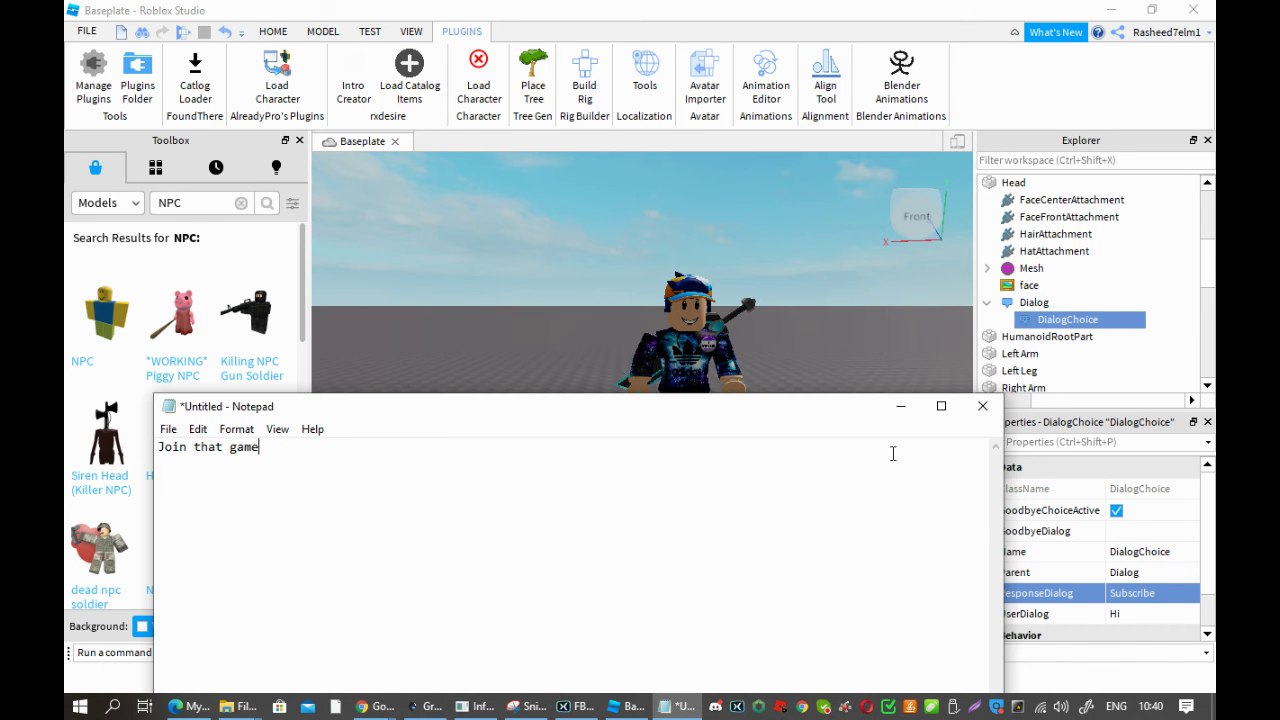
Playtest the place in Roblox Studio, start the conversation with the NPC and choose a reply
click(197, 40)
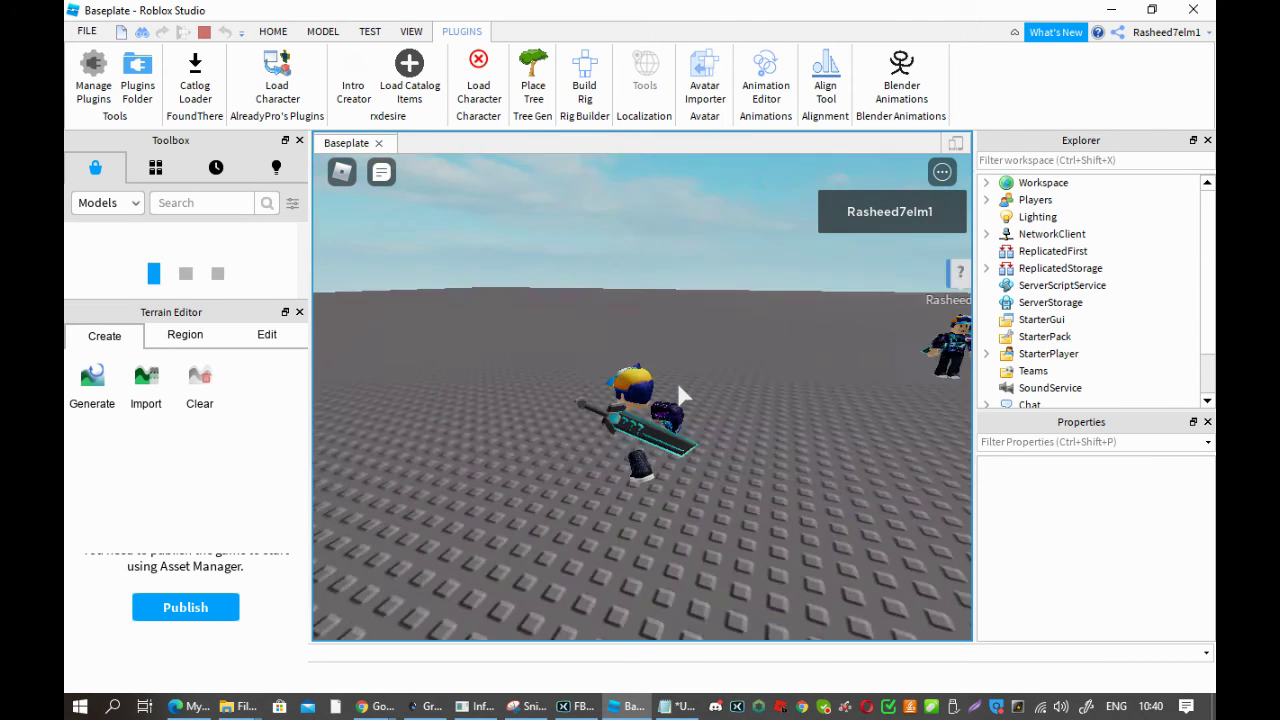
click(717, 272)
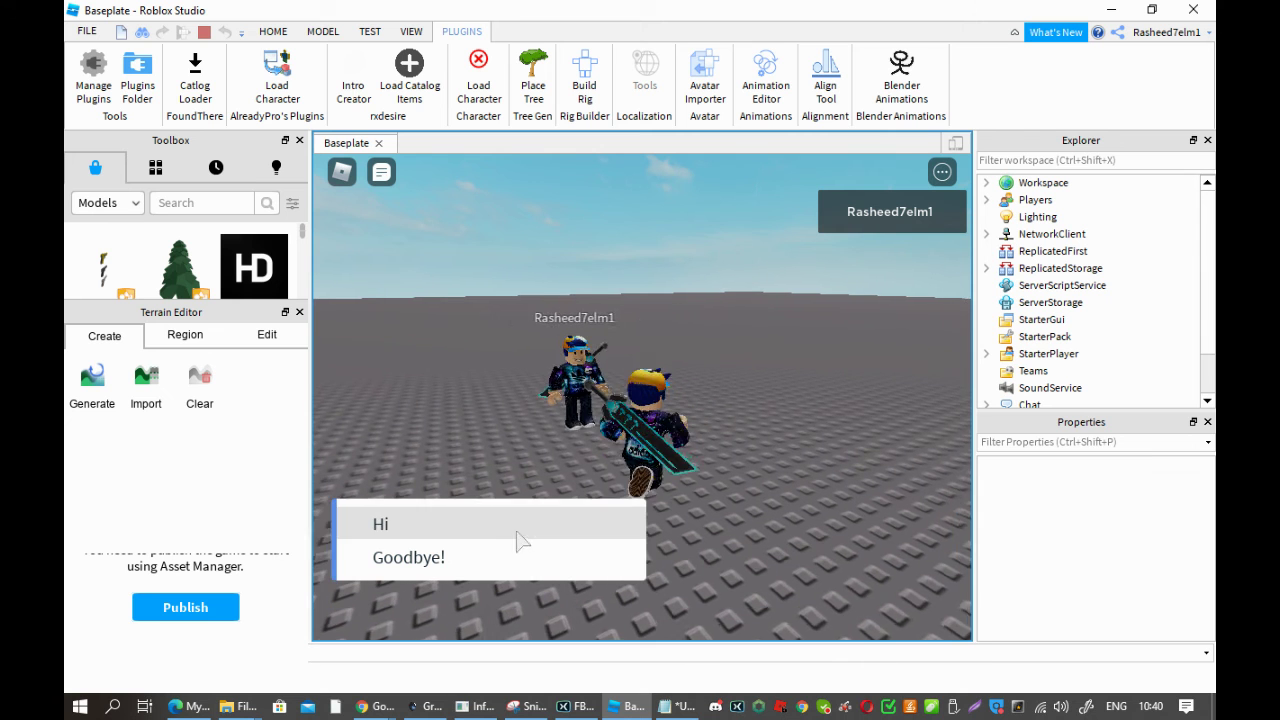
click(510, 545)
Switch to Notepad and replace the note with "okay so this glitch happens to me"
click(680, 707)
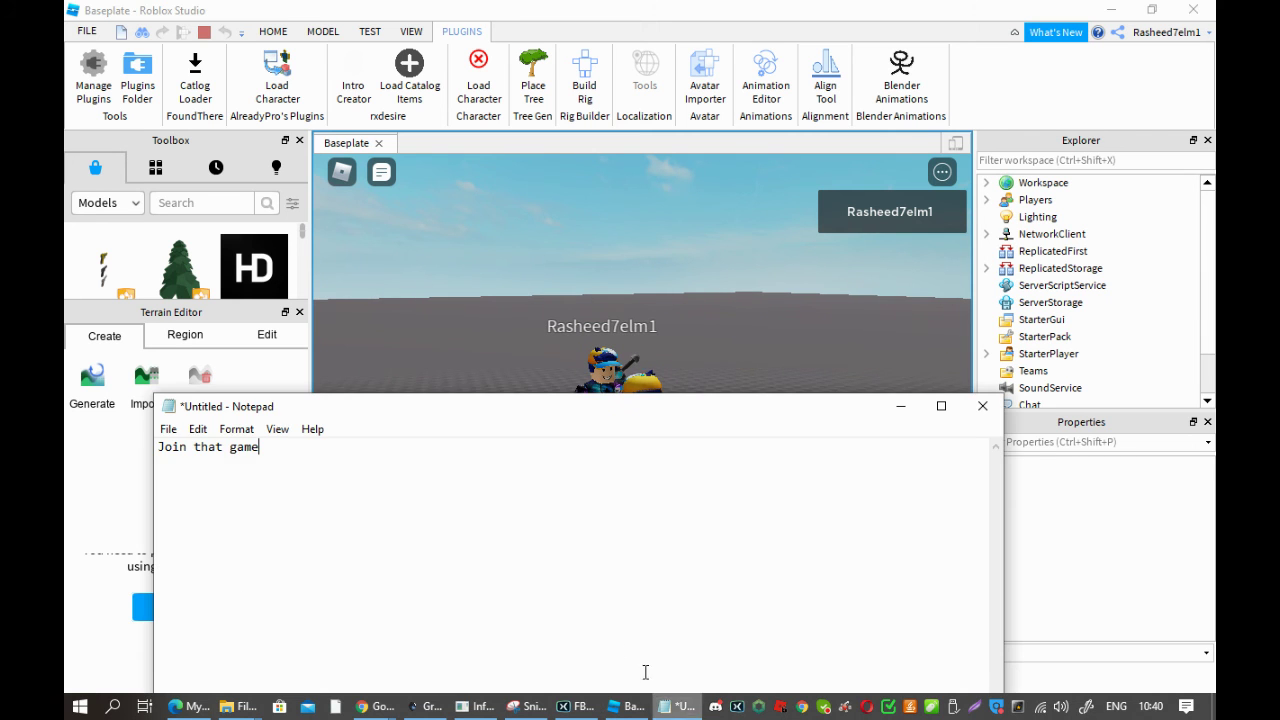
key(ctrl+a)
key(BackSpace)
text(ok)
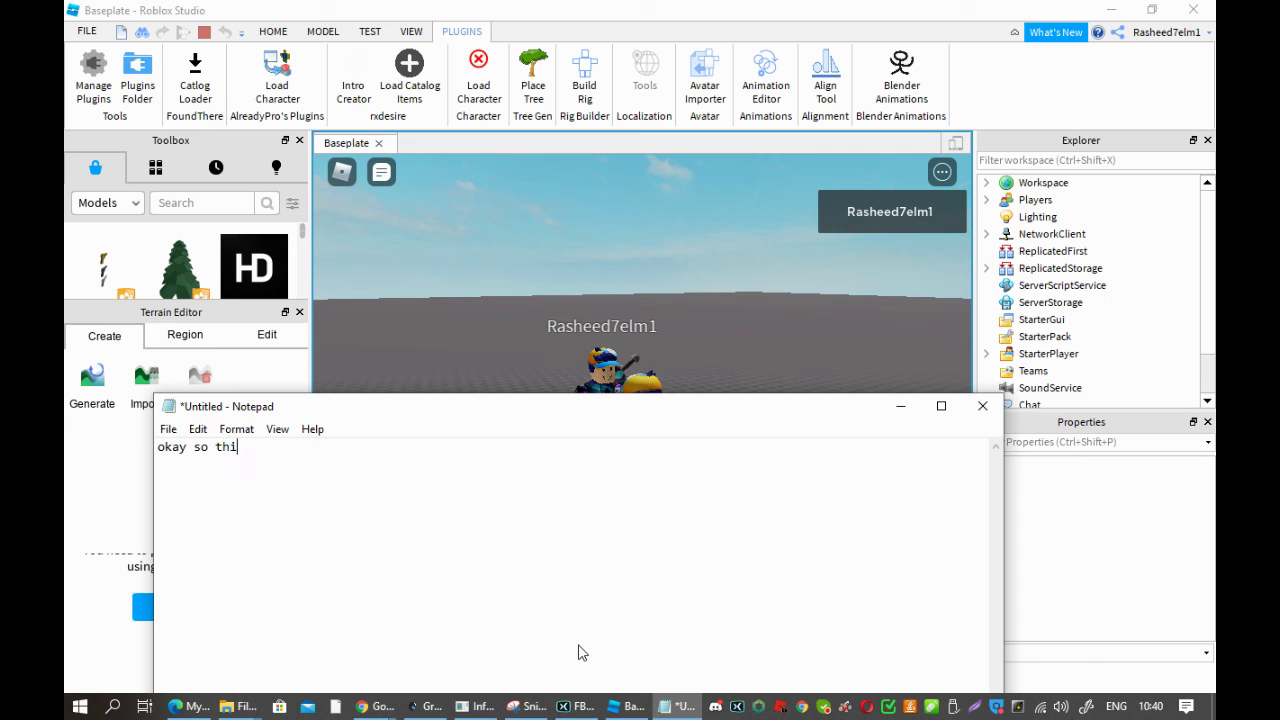
text(ay so this glitch happens to me)
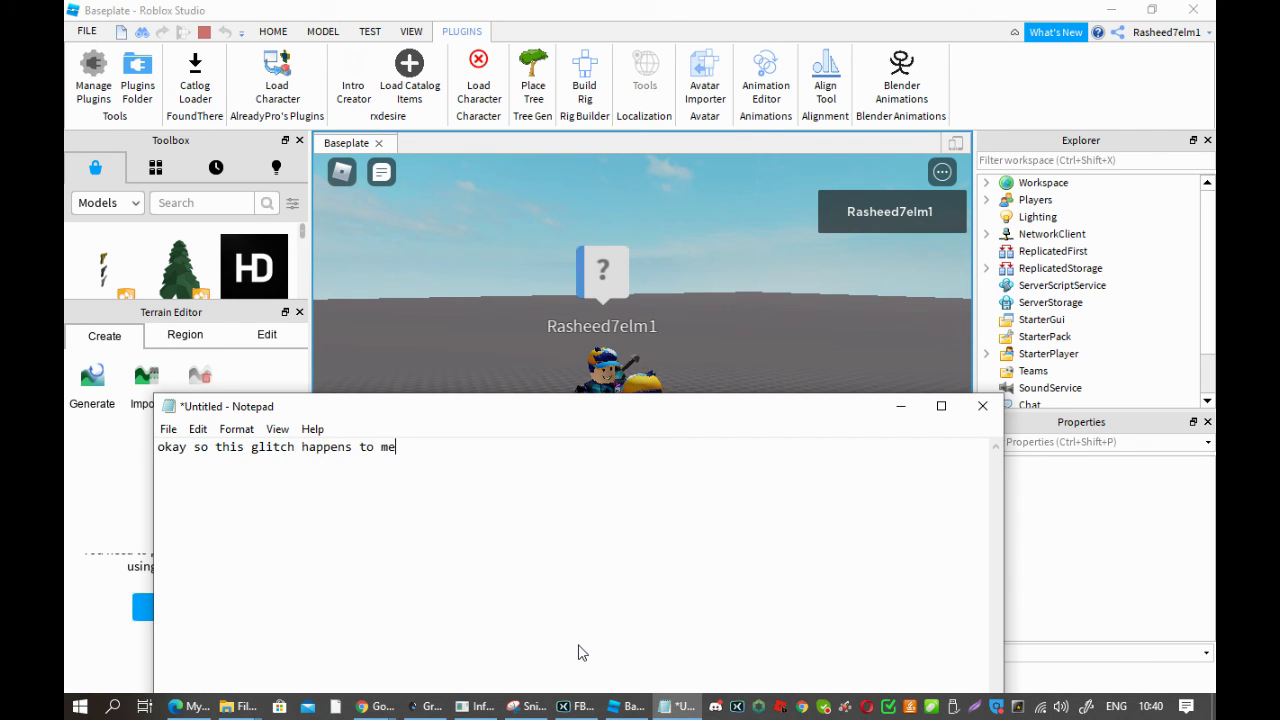
Replace the Notepad text with "if it happens to you do what I do" and minimize Notepad
key(ctrl+a)
text(i)
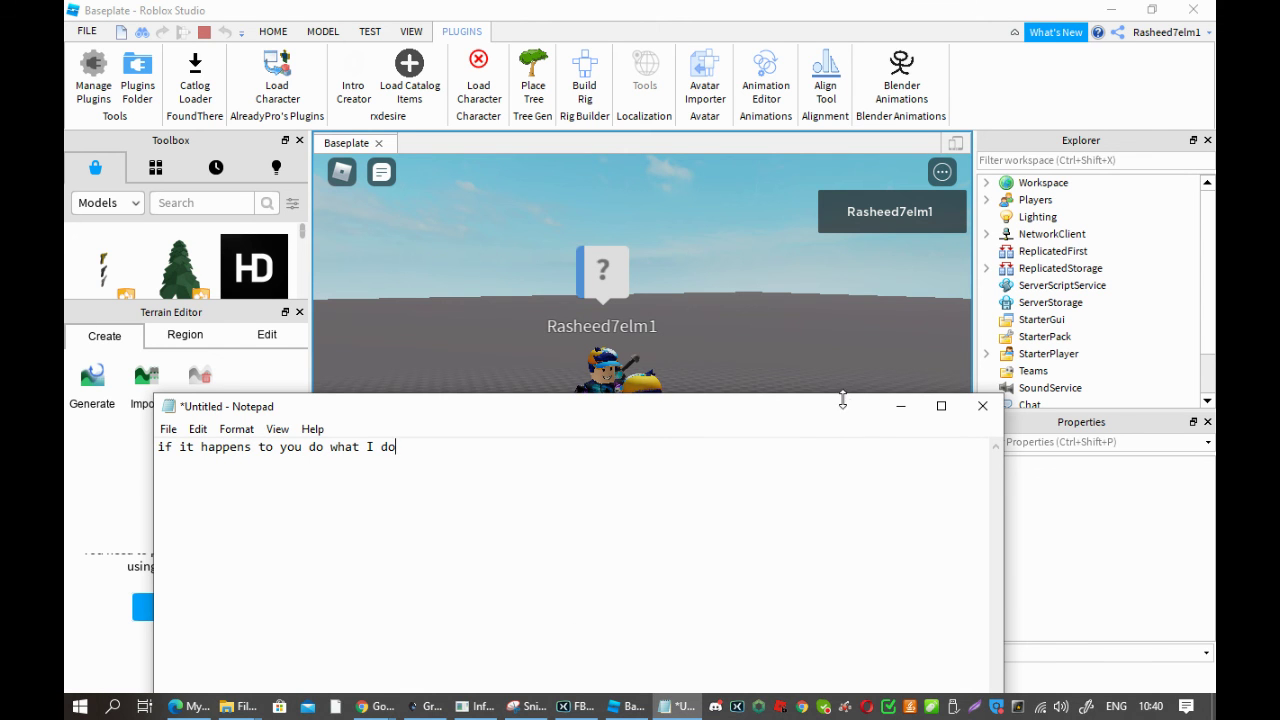
click(900, 407)
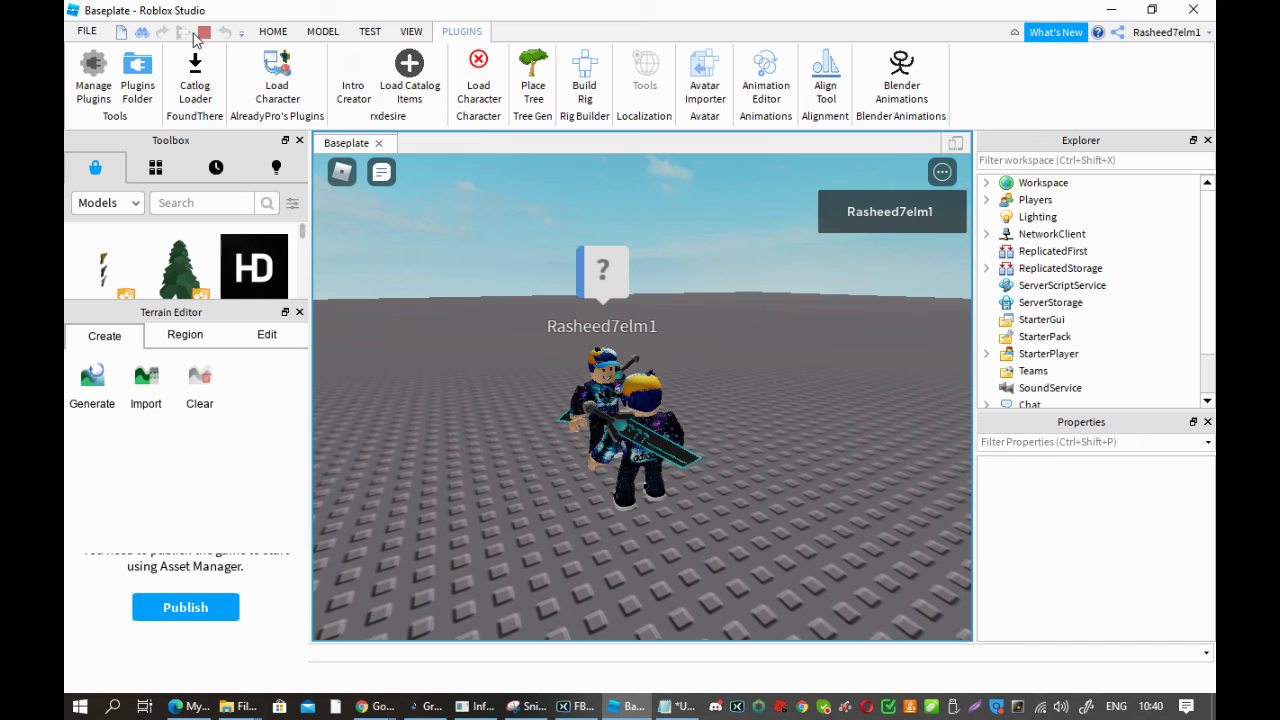
Stop the playtest and return to editing the Baseplate
click(86, 31)
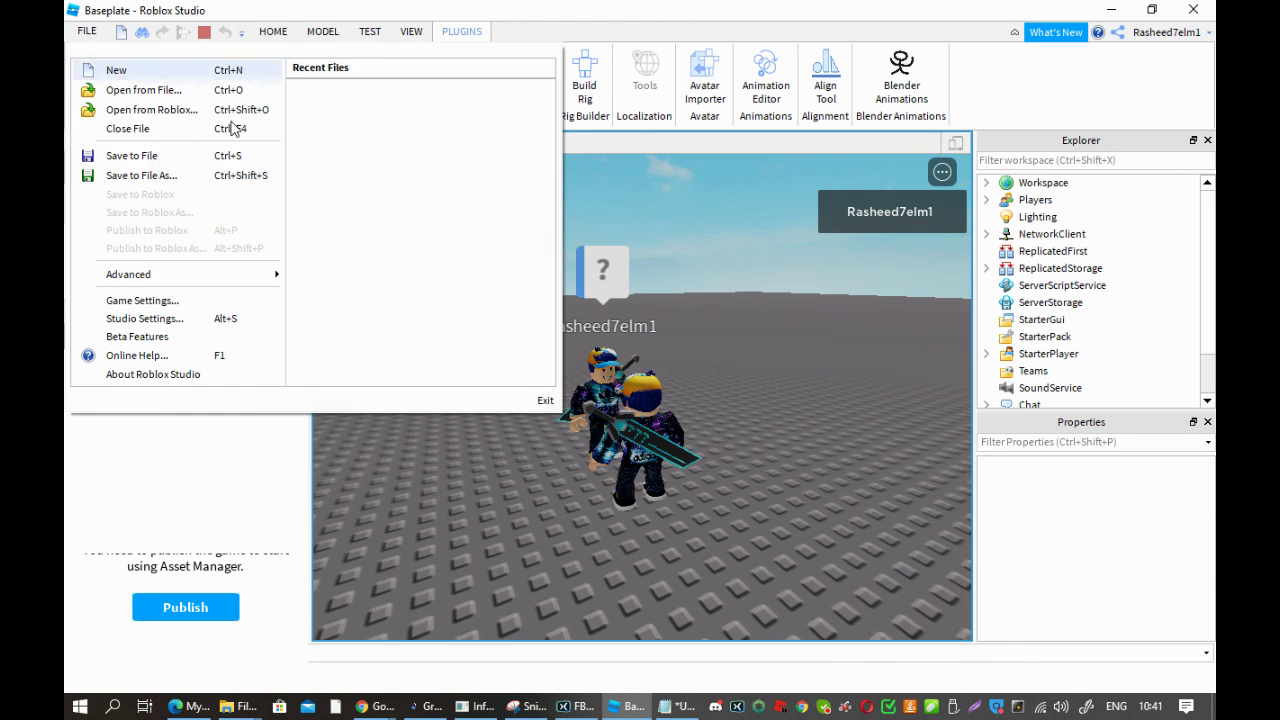
click(201, 38)
click(203, 34)
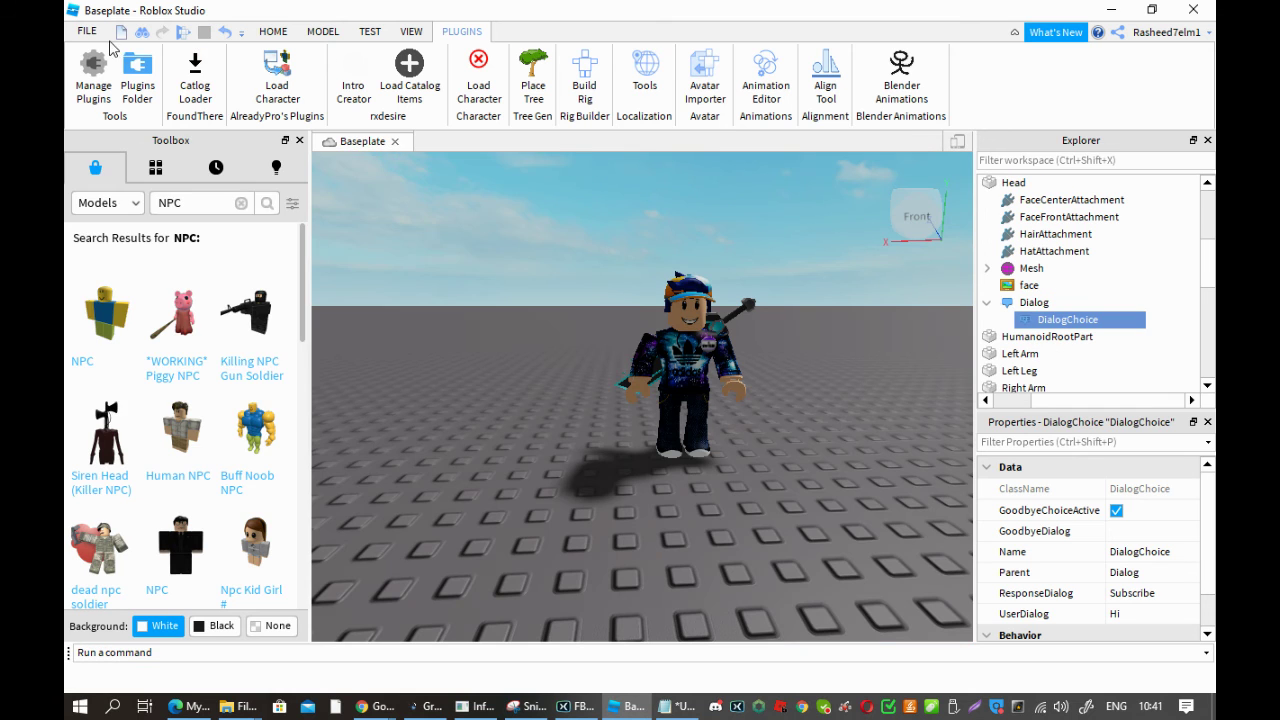
Publish the place to Roblox as a new game named "test" and close the publishing dialog
click(87, 31)
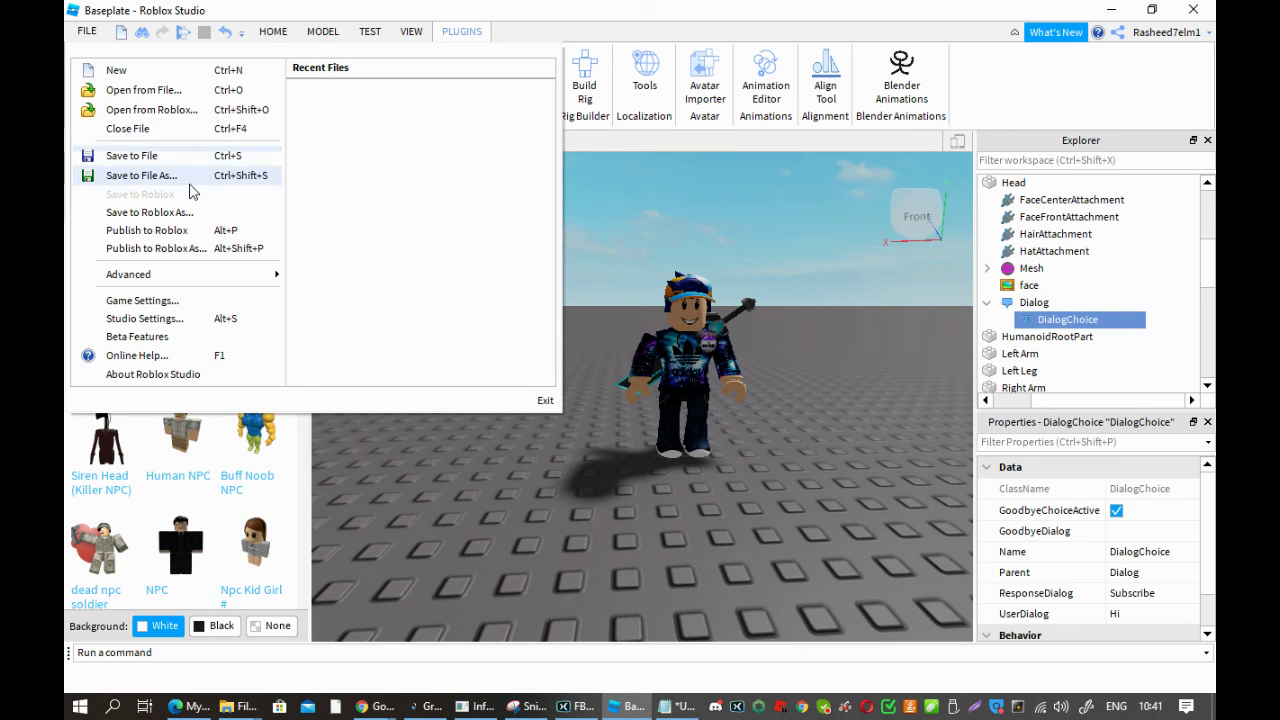
click(150, 229)
drag(758, 150, 386, 125)
key(BackSpace)
text(test)
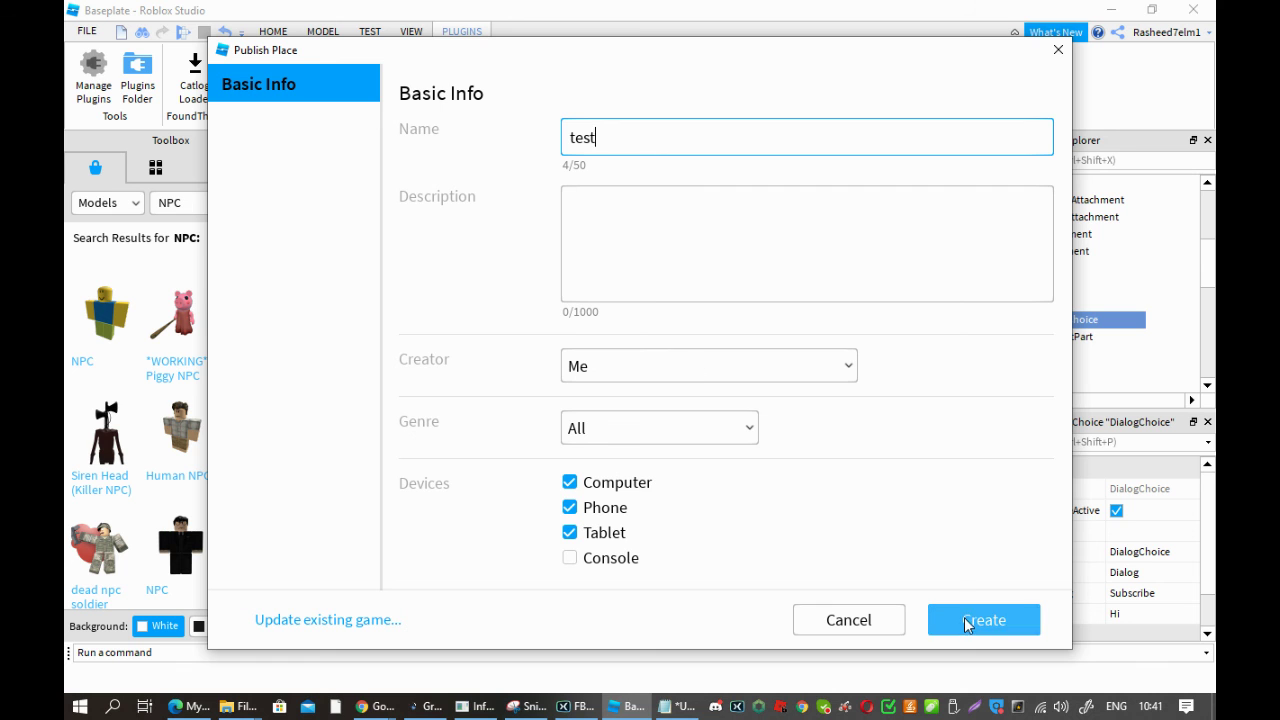
click(967, 620)
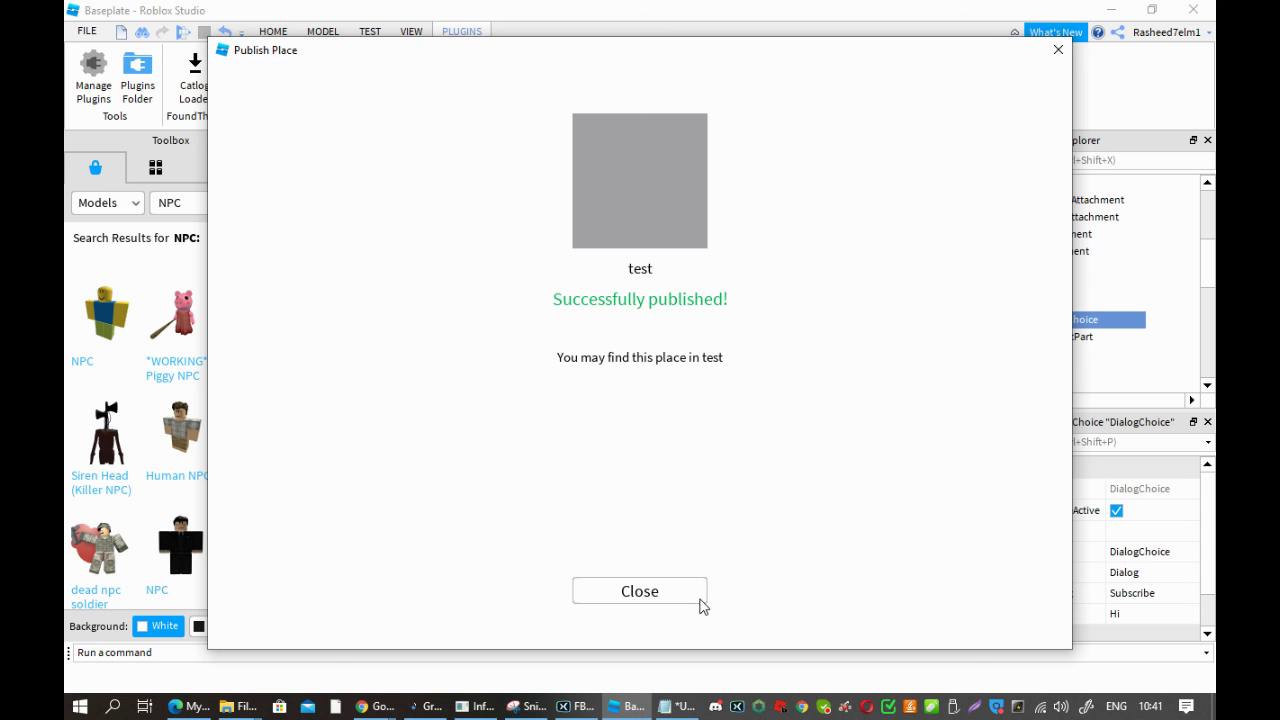
click(634, 591)
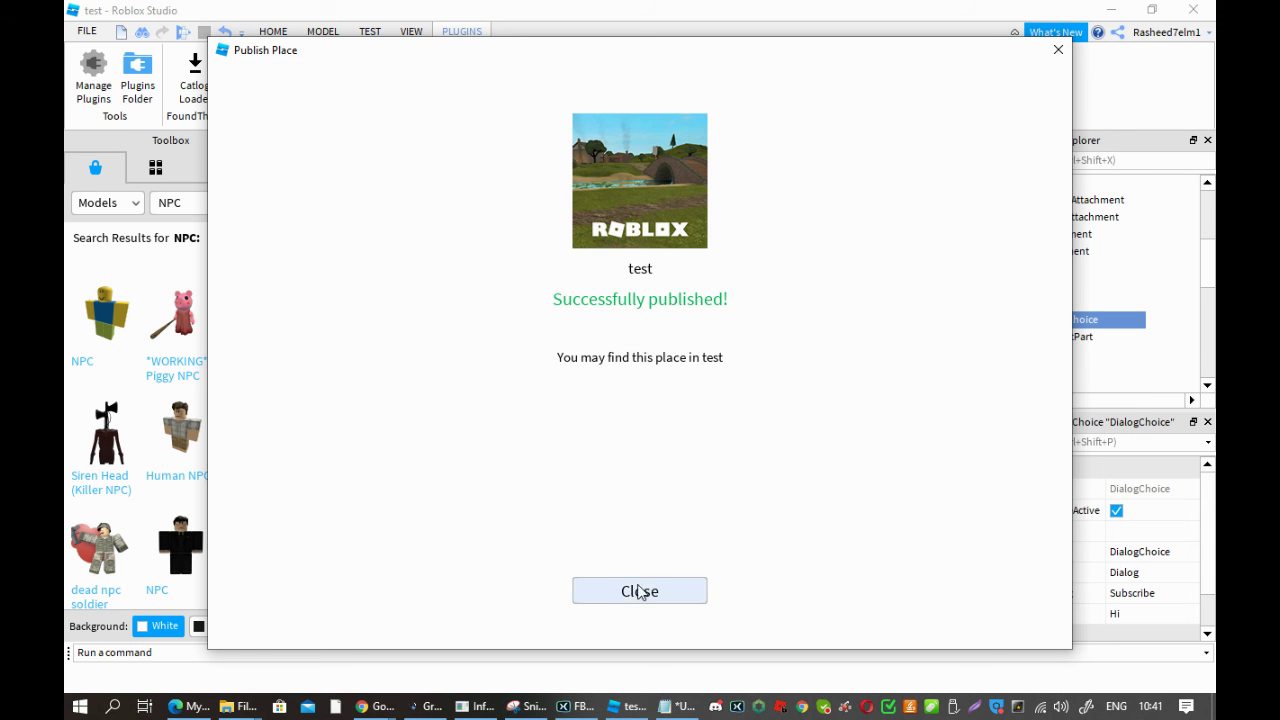
Switch to the Roblox website, open the published "test" start place from the created games and launch it in Roblox
click(1110, 9)
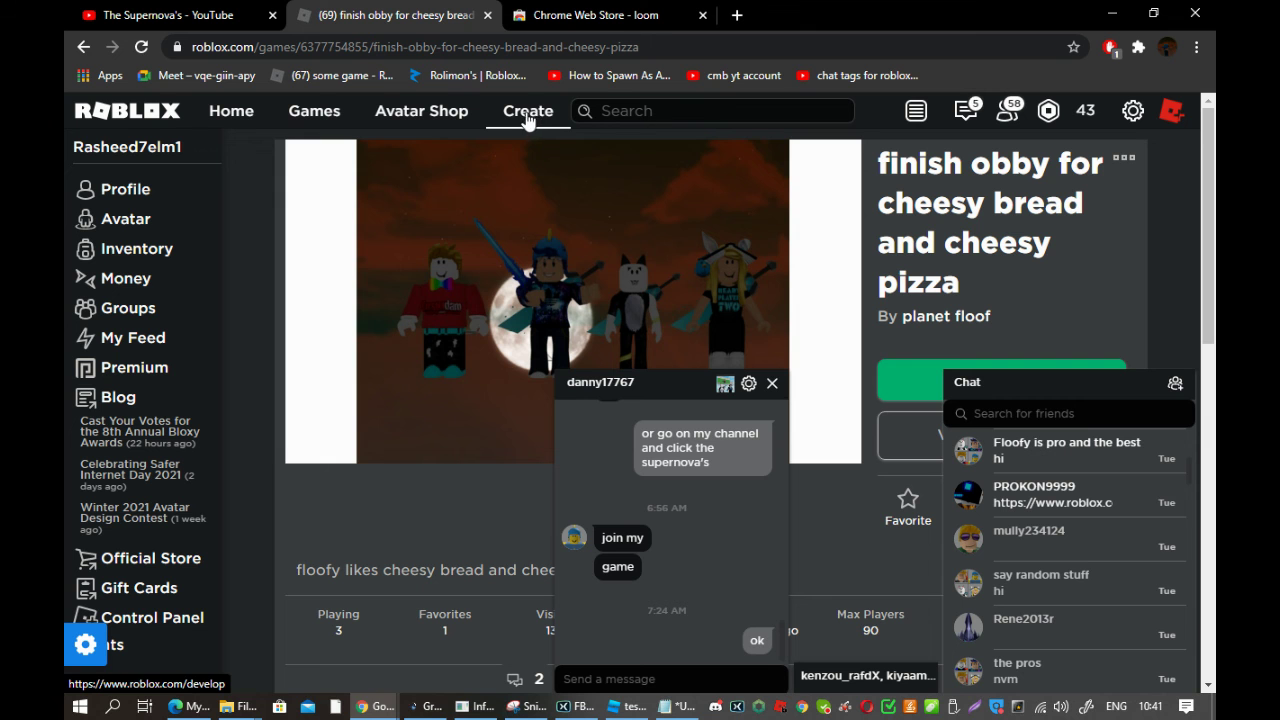
click(533, 110)
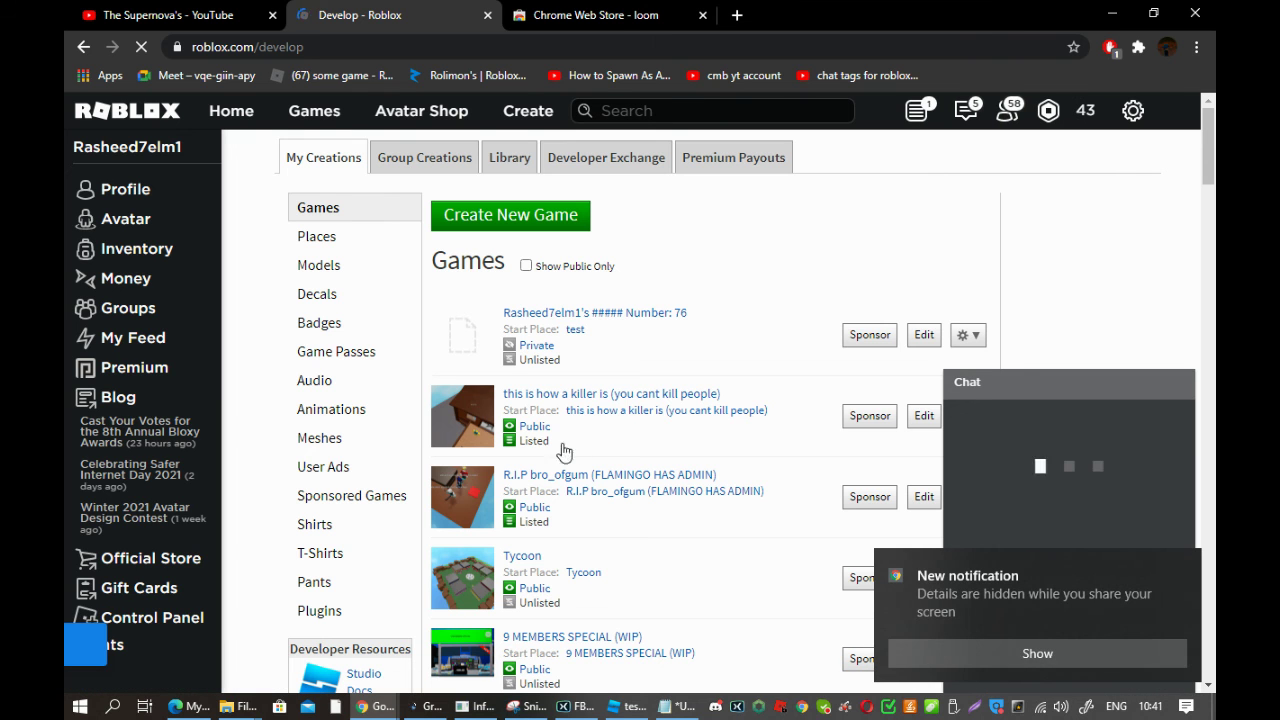
click(457, 336)
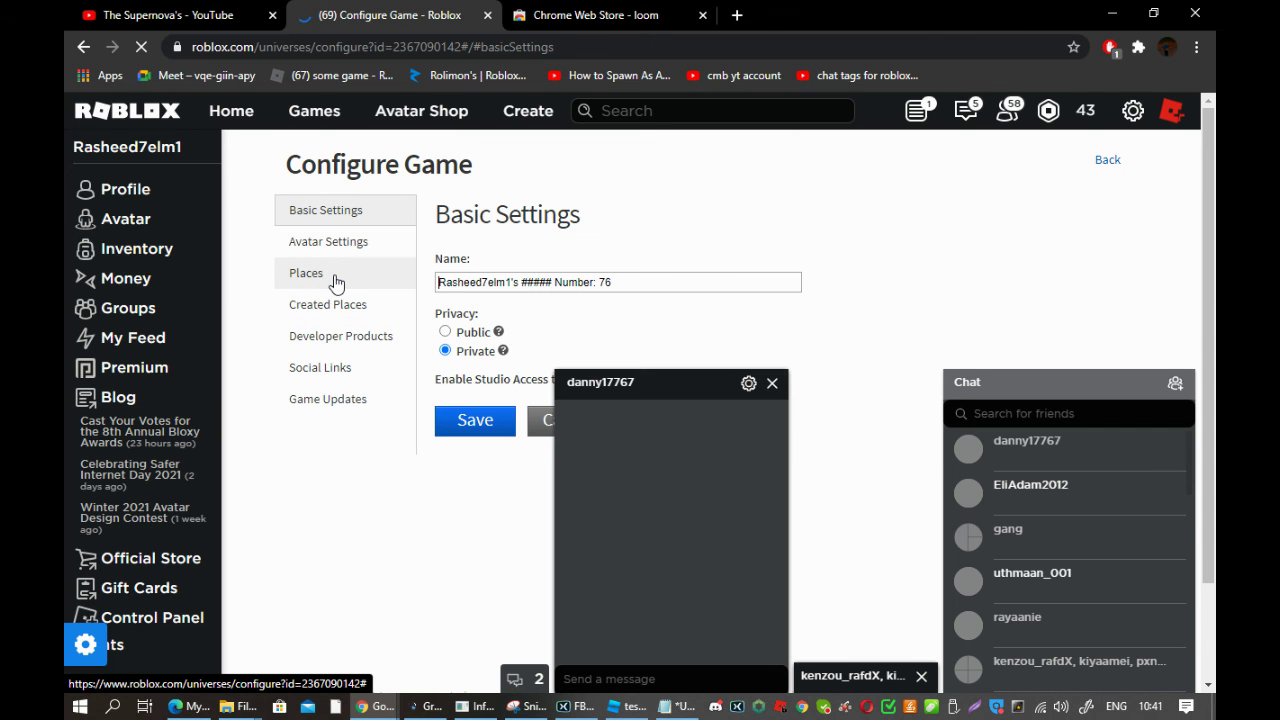
click(333, 275)
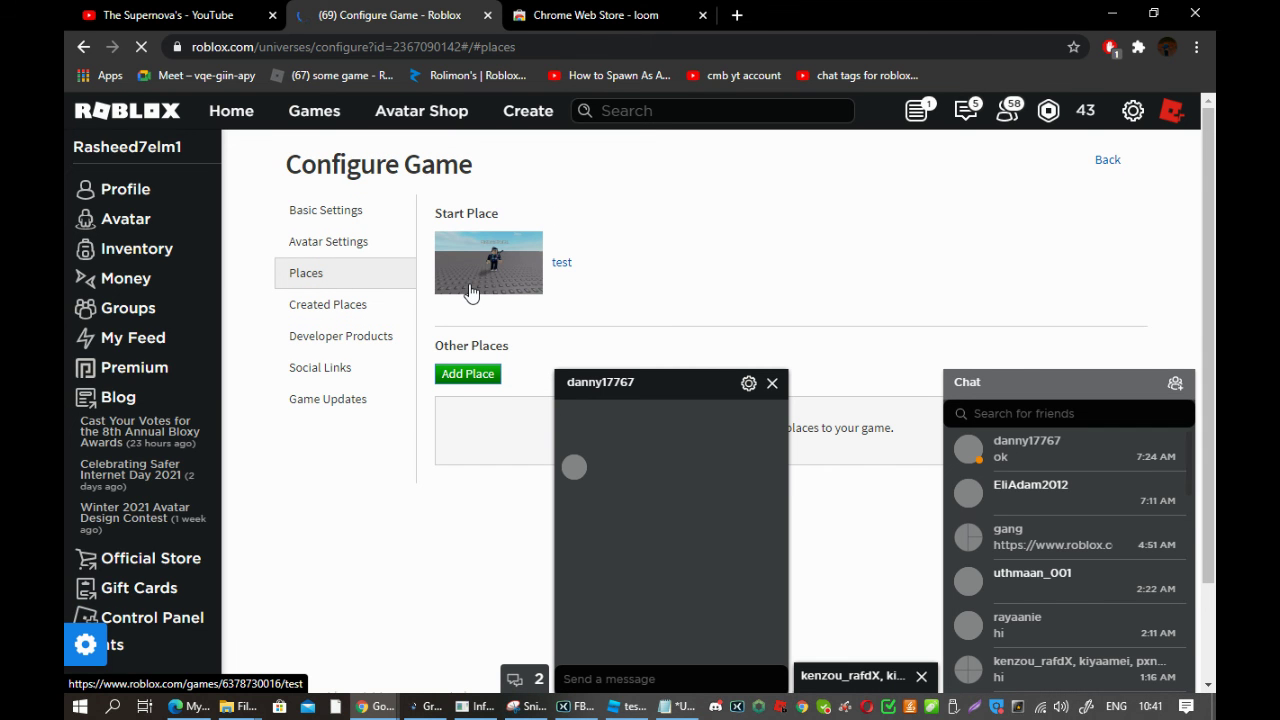
click(473, 292)
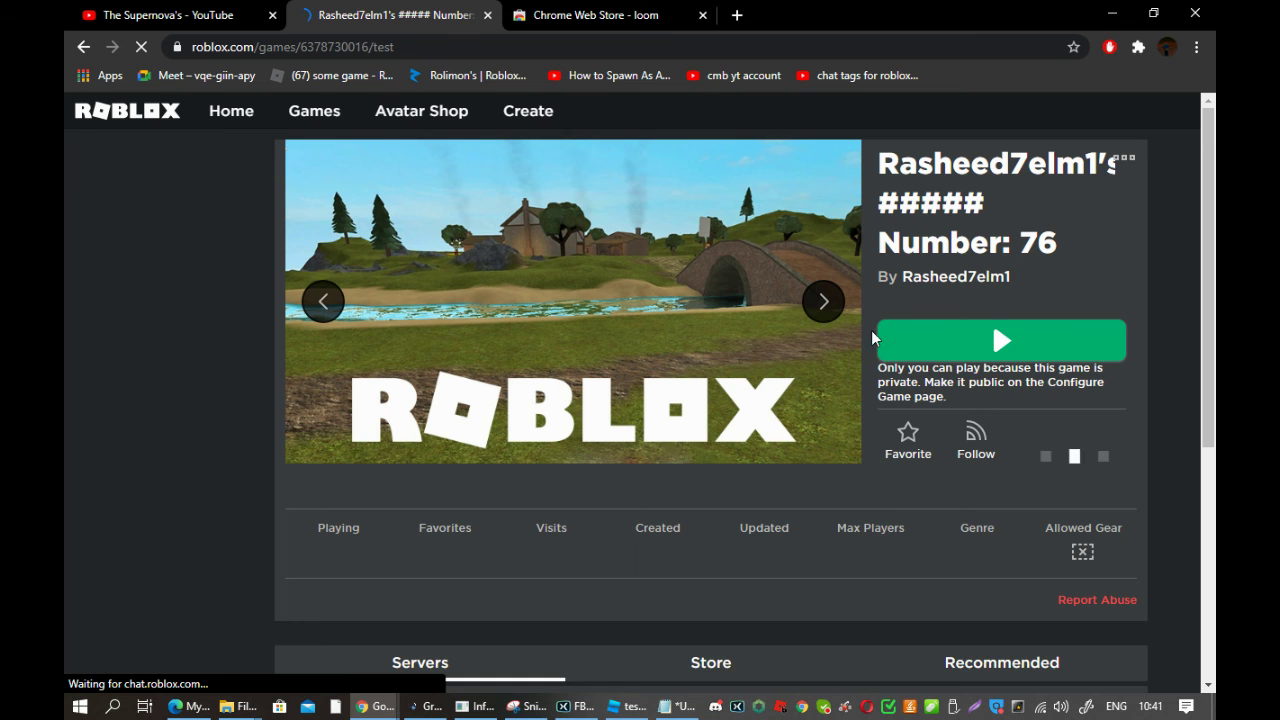
click(906, 333)
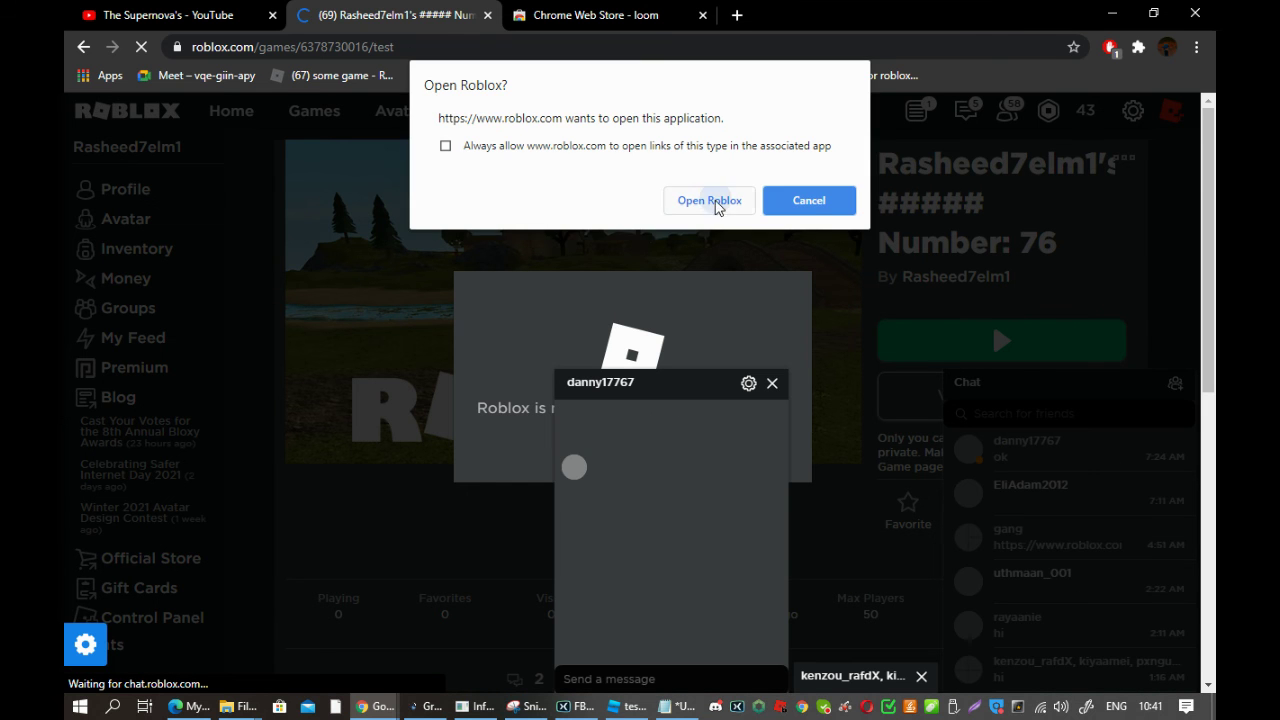
click(709, 200)
Switch to Notepad and replace the note with "play the game"
click(668, 706)
key(ctrl+a)
text(play)
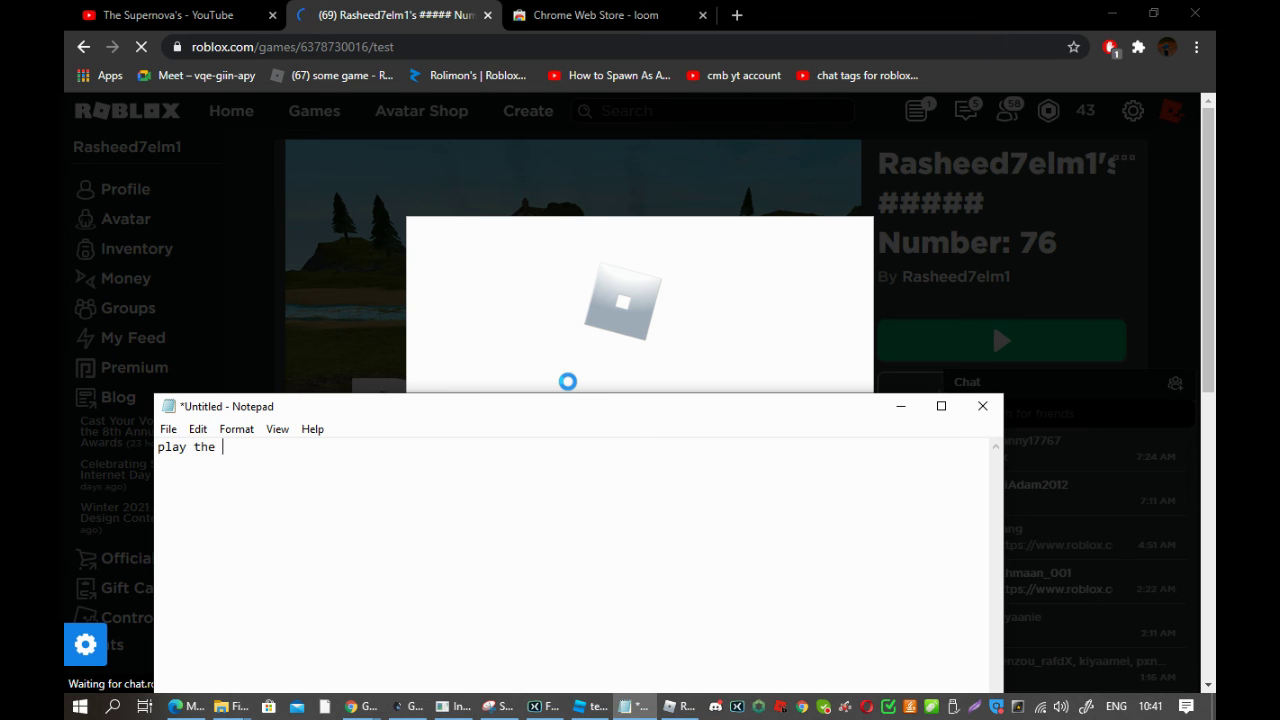
text( the game)
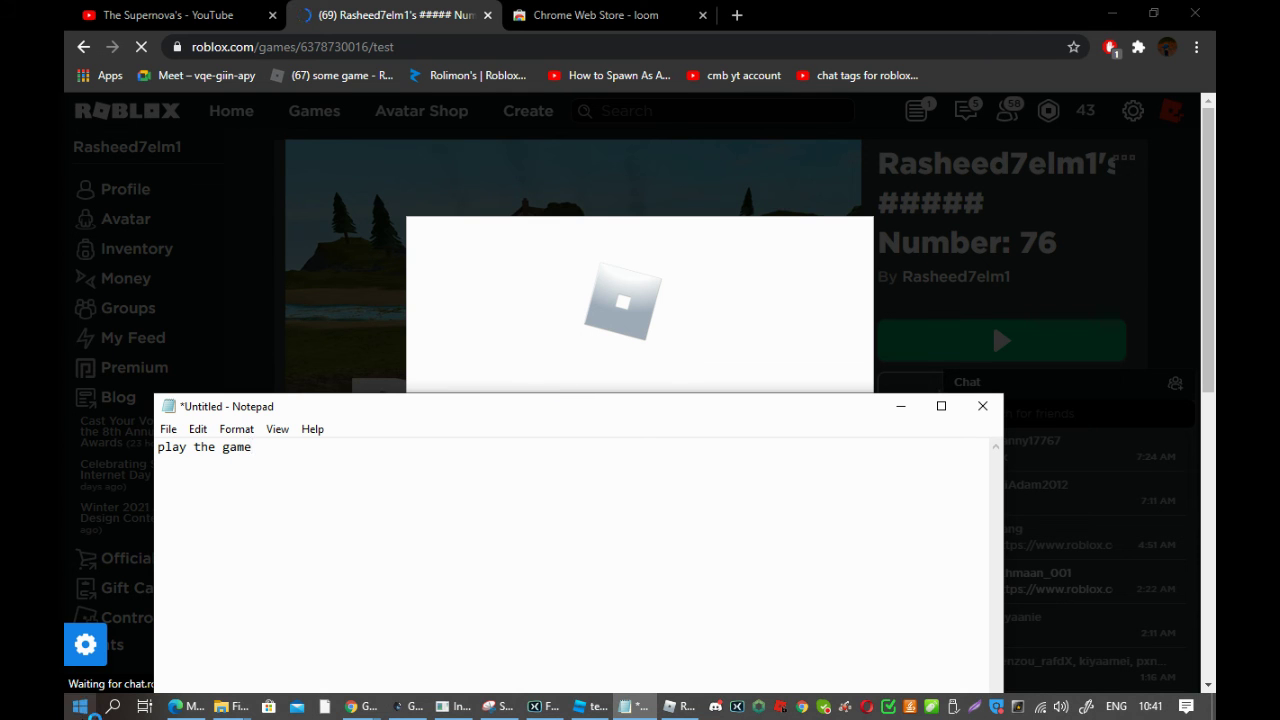
Bring the Roblox player window with the "test" place to the front
click(86, 652)
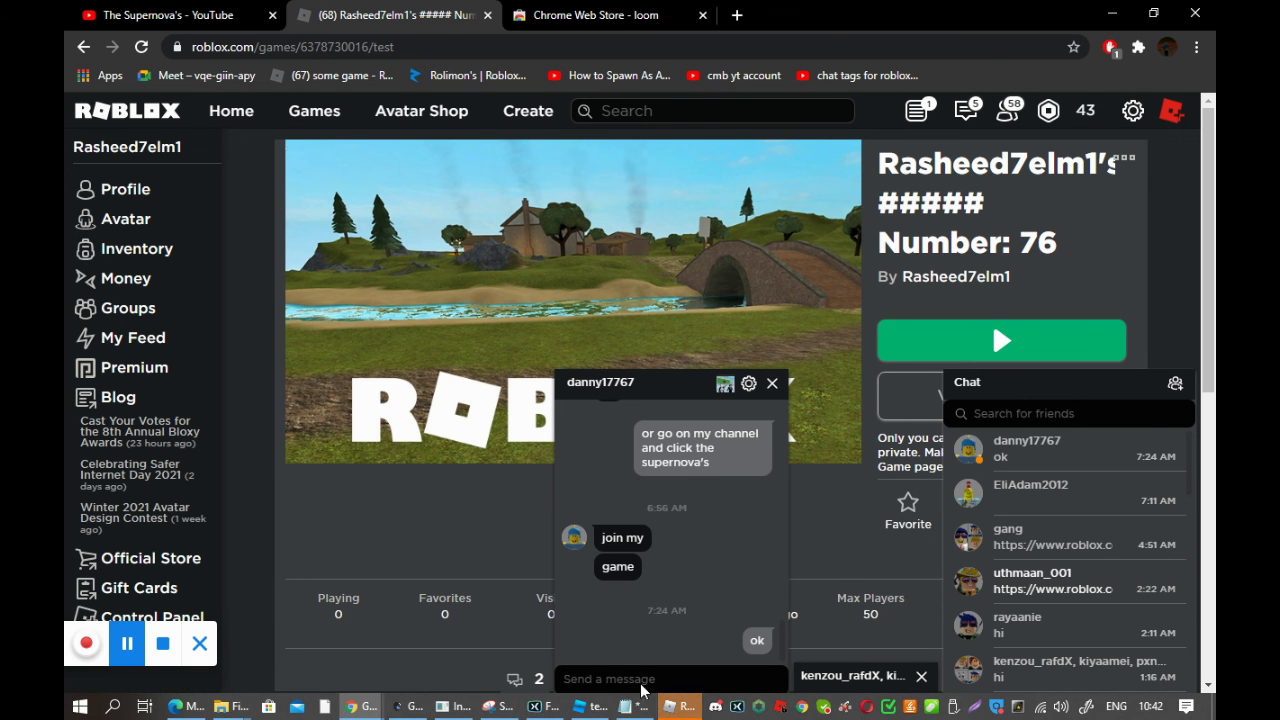
click(680, 706)
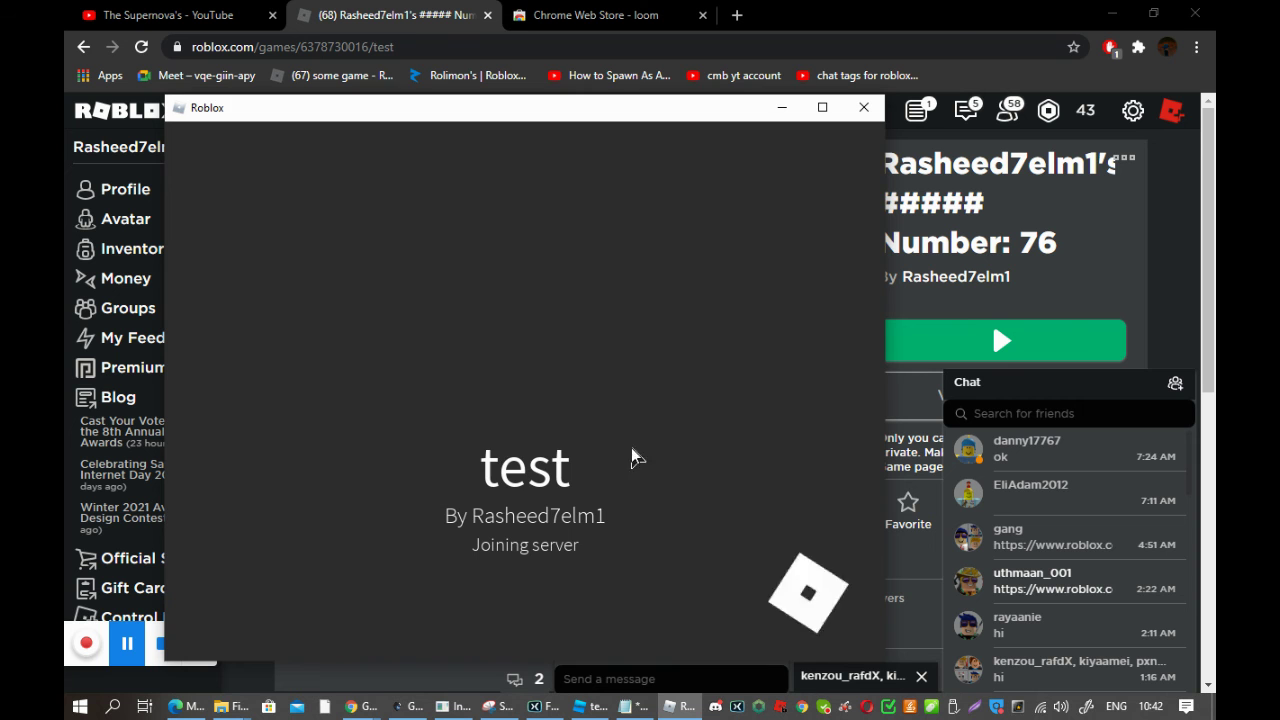